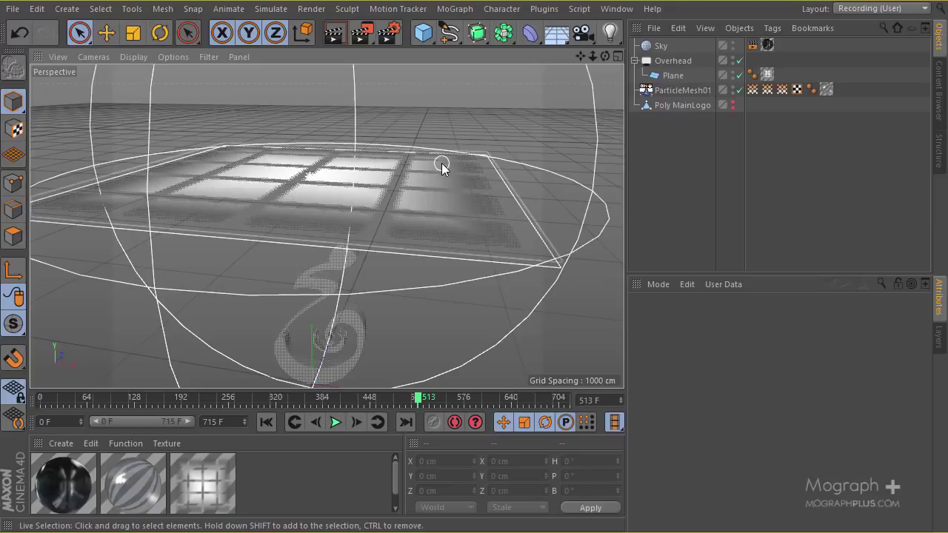
- Duplicate the Overhead light together with its child plane and name the copy Blue light
{"action": "left_click_drag", "start_coordinate": [338, 197], "coordinate": [356, 226], "text": "alt"}
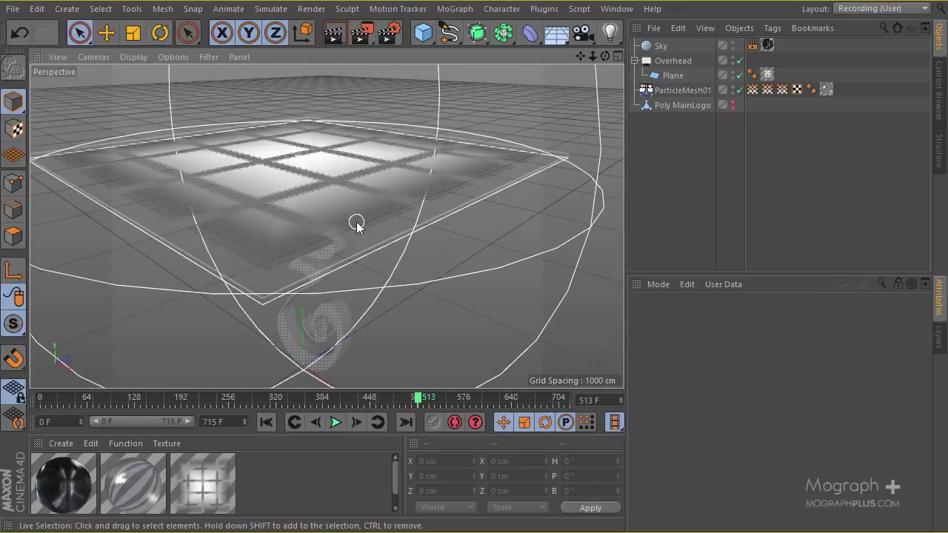
{"action": "left_click_drag", "start_coordinate": [314, 195], "coordinate": [301, 233], "text": "alt"}
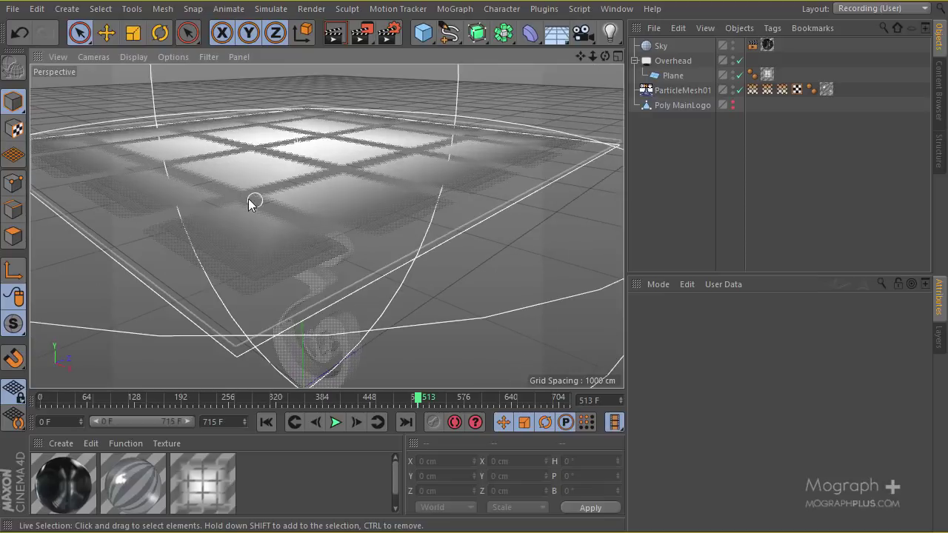
{"action": "left_click_drag", "start_coordinate": [251, 203], "coordinate": [283, 165], "text": "alt"}
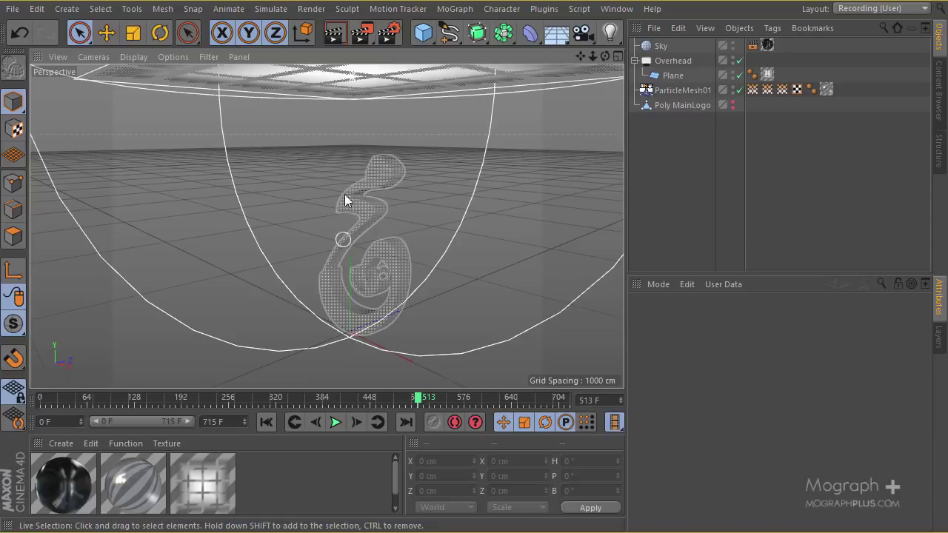
{"action": "left_click_drag", "start_coordinate": [380, 192], "coordinate": [374, 211], "text": "alt"}
{"action": "left_click", "coordinate": [634, 60]}
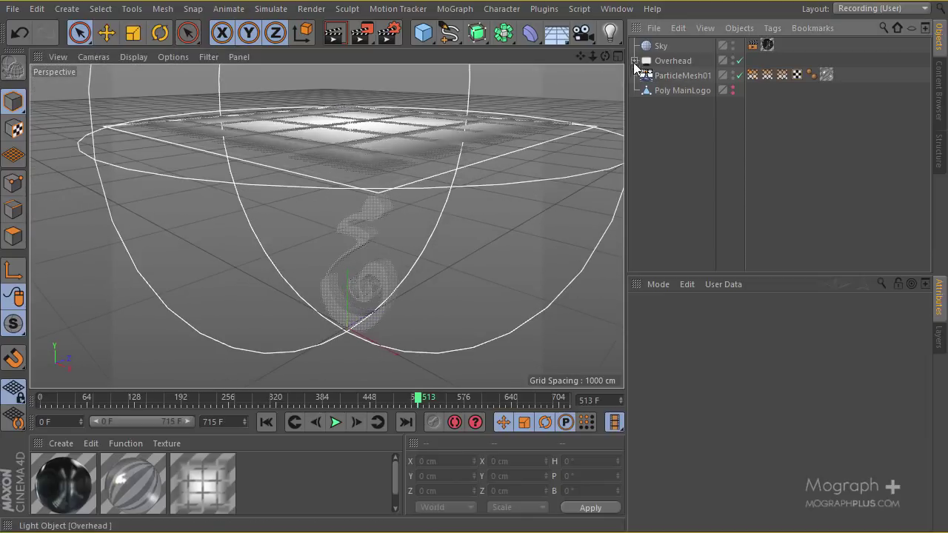
{"action": "left_click", "coordinate": [674, 63]}
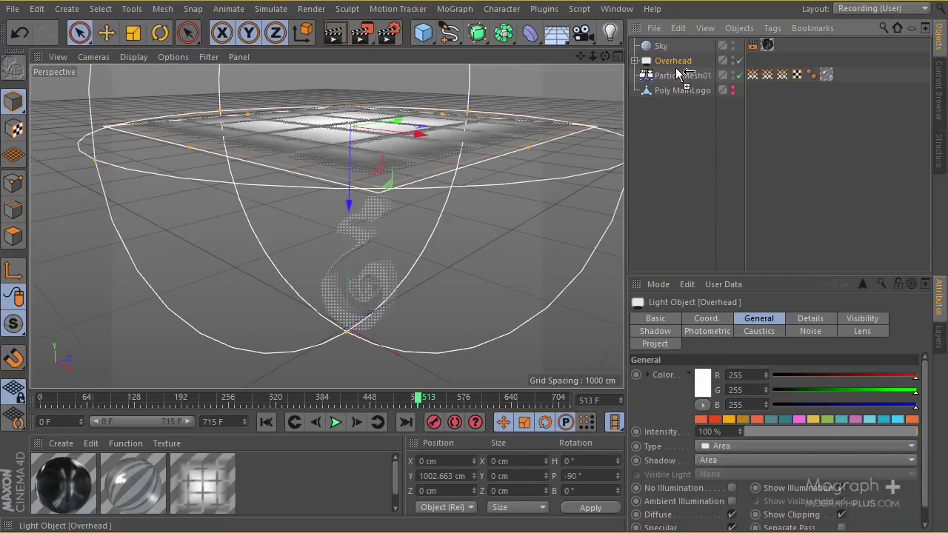
{"action": "left_click_drag", "start_coordinate": [679, 74], "coordinate": [670, 83], "text": "ctrl"}
{"action": "double_click", "coordinate": [671, 77]}
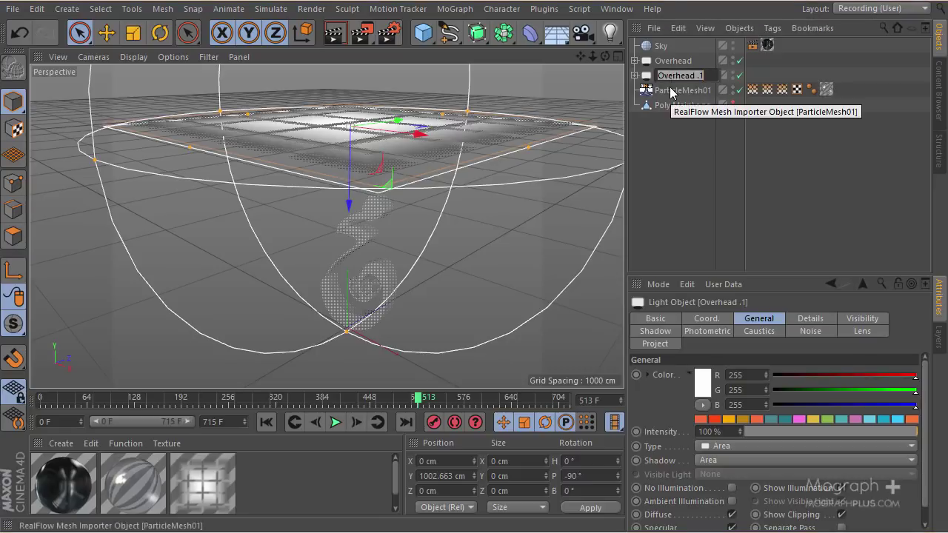
{"action": "type", "text": "B"}
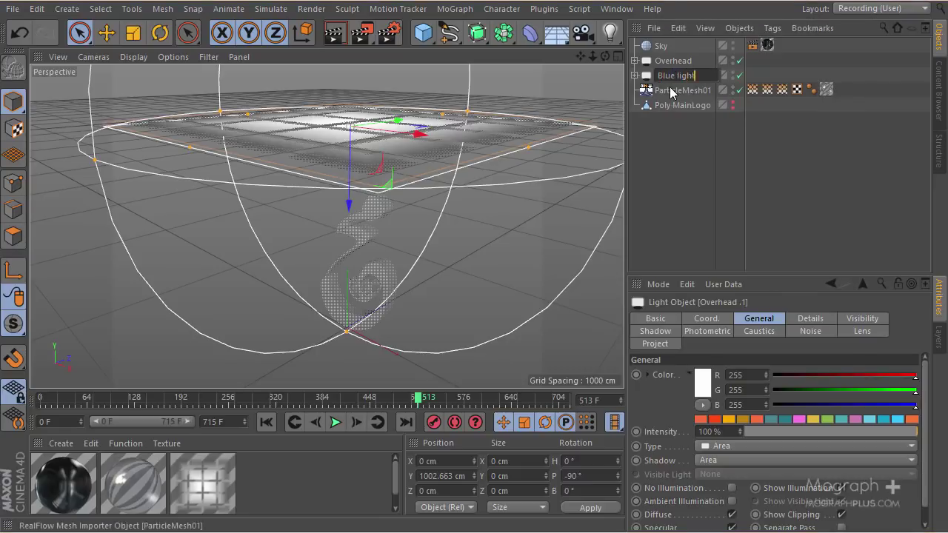
{"action": "type", "text": "lue light"}
{"action": "key", "text": "Return"}
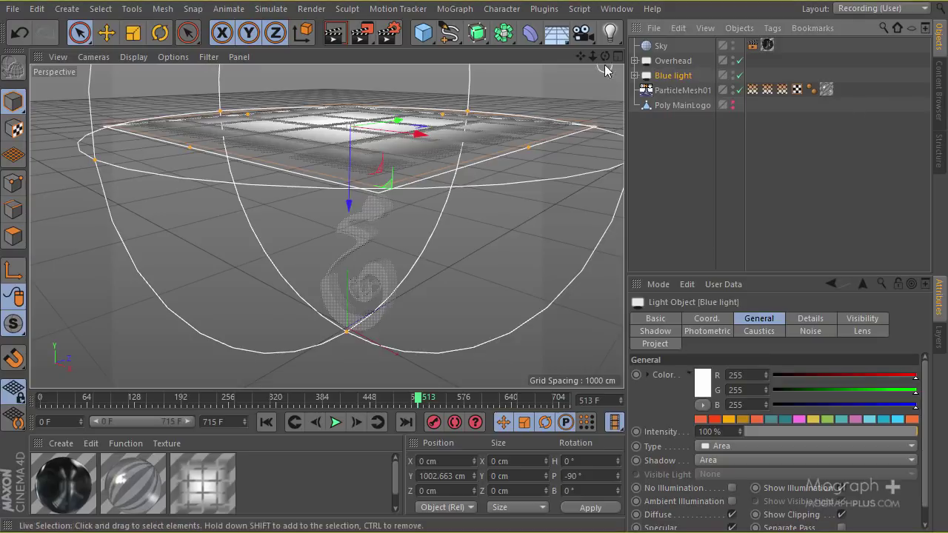
- Set the width and height of the plane under the Blue light to 650 cm each
{"action": "left_click", "coordinate": [635, 75]}
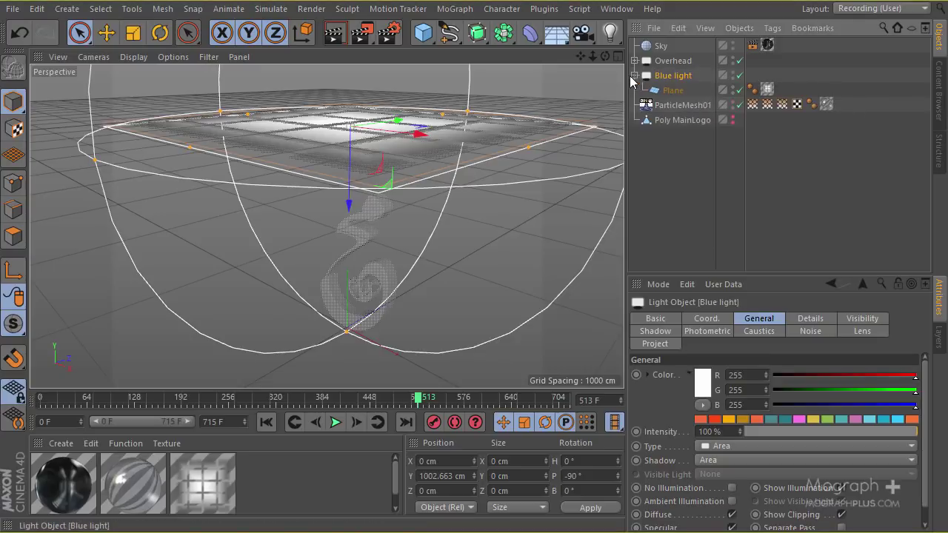
{"action": "left_click", "coordinate": [674, 91]}
{"action": "left_click_drag", "start_coordinate": [782, 274], "coordinate": [781, 210]}
{"action": "left_click", "coordinate": [728, 286]}
{"action": "type", "text": "6"}
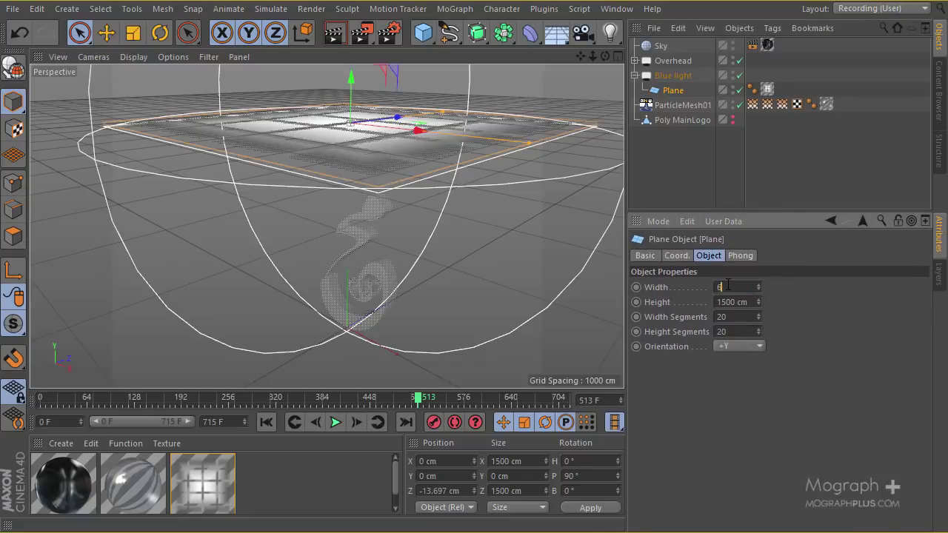
{"action": "type", "text": "50"}
{"action": "left_click", "coordinate": [731, 302]}
{"action": "type", "text": "650"}
{"action": "key", "text": "Return"}
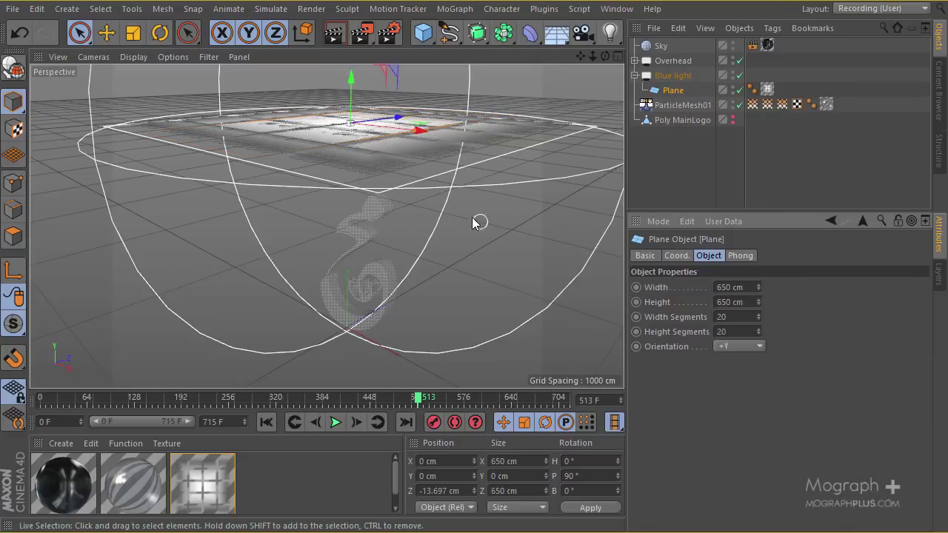
- Delete the child plane of the Blue light, leaving the light itself selected
{"action": "left_click_drag", "start_coordinate": [477, 223], "coordinate": [345, 211], "text": "alt"}
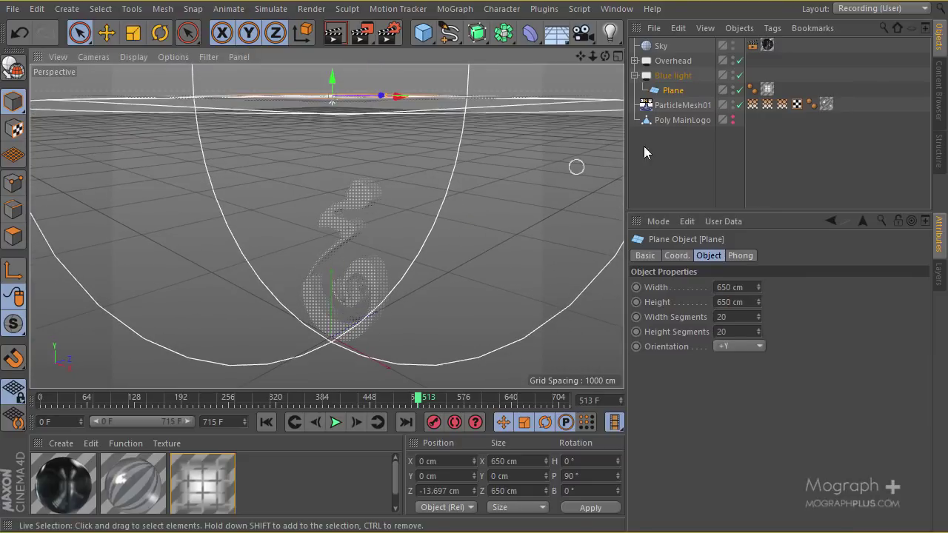
{"action": "left_click", "coordinate": [767, 89]}
{"action": "key", "text": "Delete"}
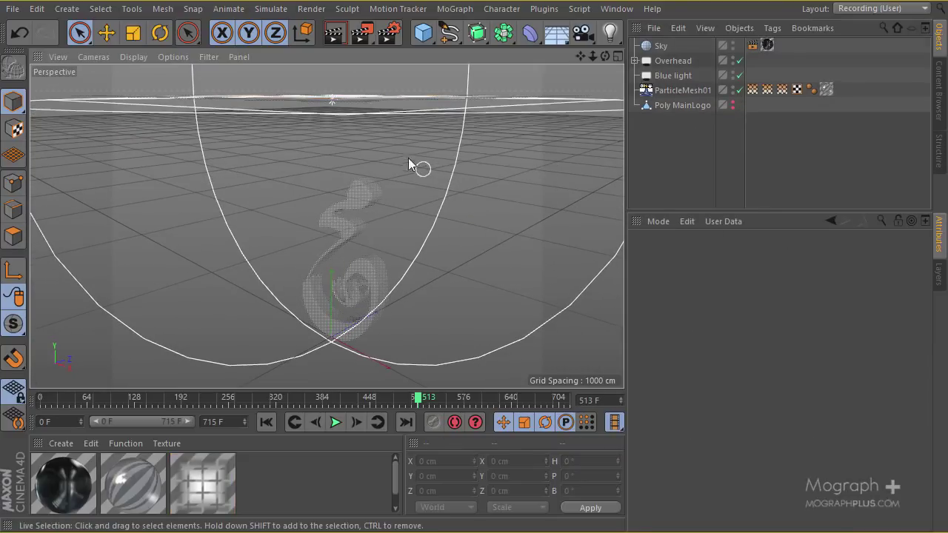
{"action": "left_click_drag", "start_coordinate": [341, 139], "coordinate": [408, 140], "text": "alt"}
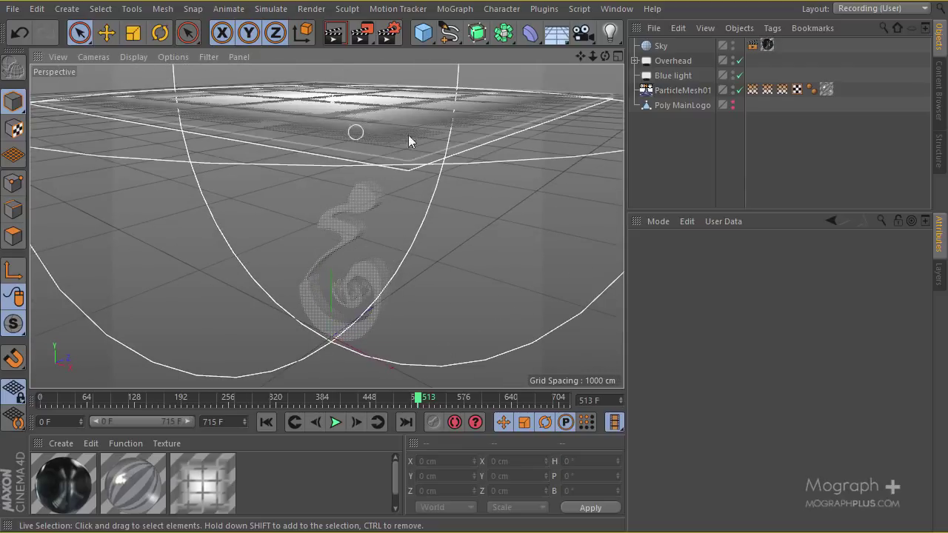
{"action": "left_click", "coordinate": [676, 74]}
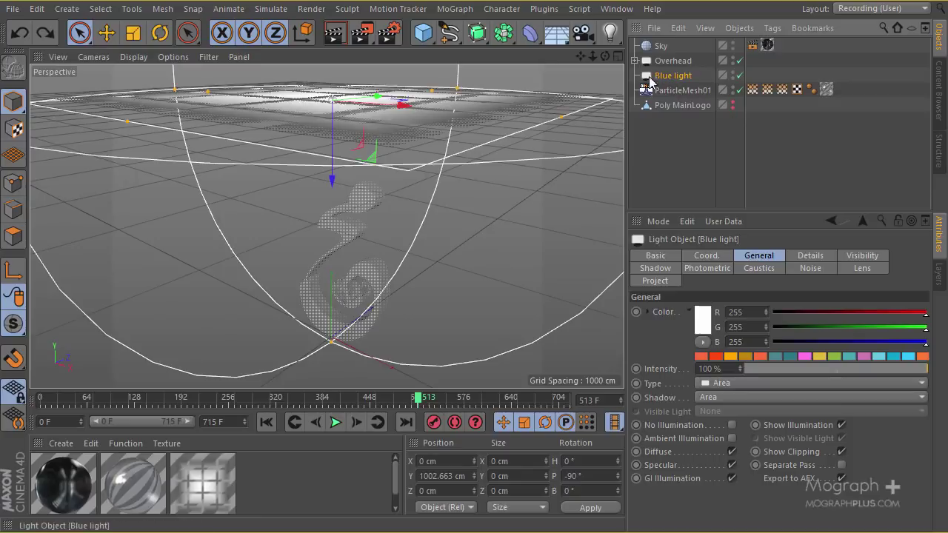
{"action": "key", "text": "ctrl+z"}
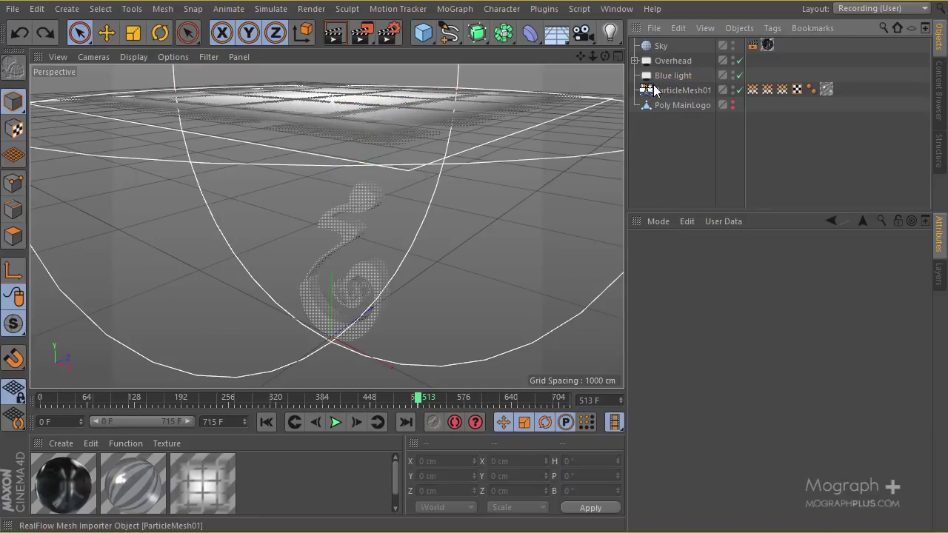
{"action": "key", "text": "ctrl+y"}
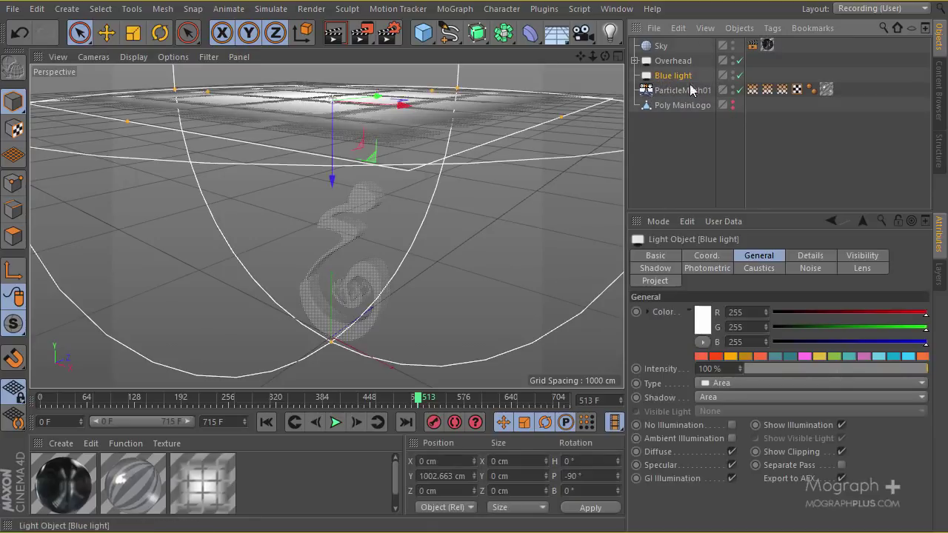
{"action": "left_click_drag", "start_coordinate": [474, 222], "coordinate": [450, 126], "text": "alt"}
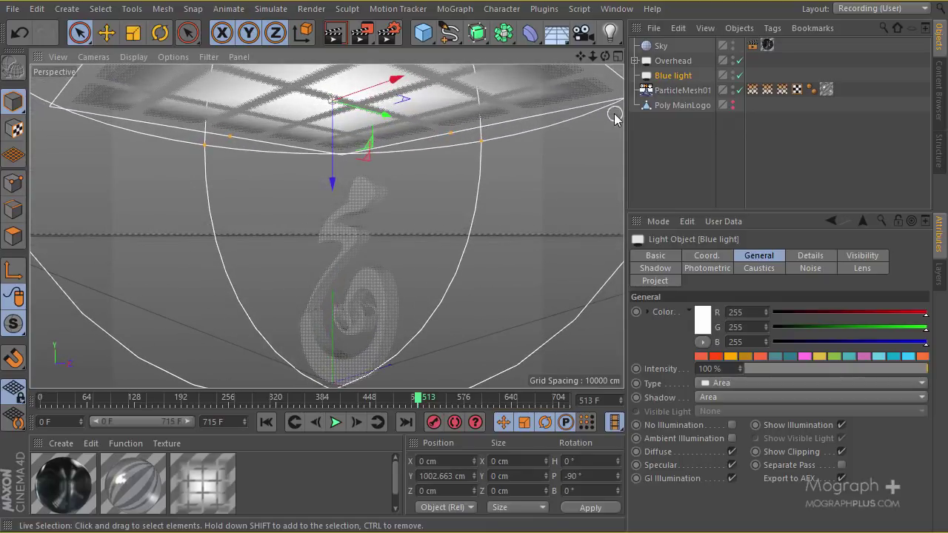
{"action": "left_click_drag", "start_coordinate": [615, 118], "coordinate": [438, 148], "text": "alt"}
- Copy the Overhead light's plane under the Blue light and delete the texture tag from the copy
{"action": "left_click", "coordinate": [634, 61]}
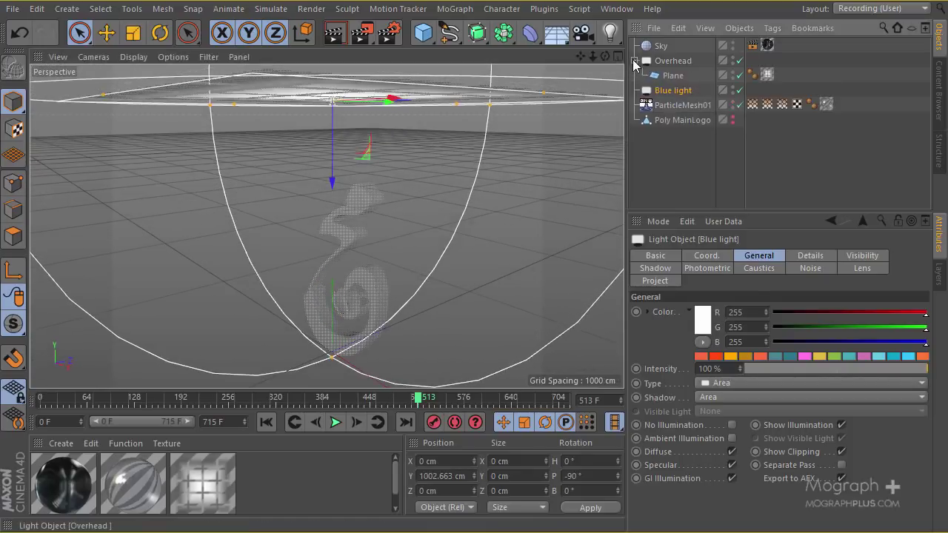
{"action": "left_click_drag", "start_coordinate": [665, 77], "coordinate": [666, 92]}
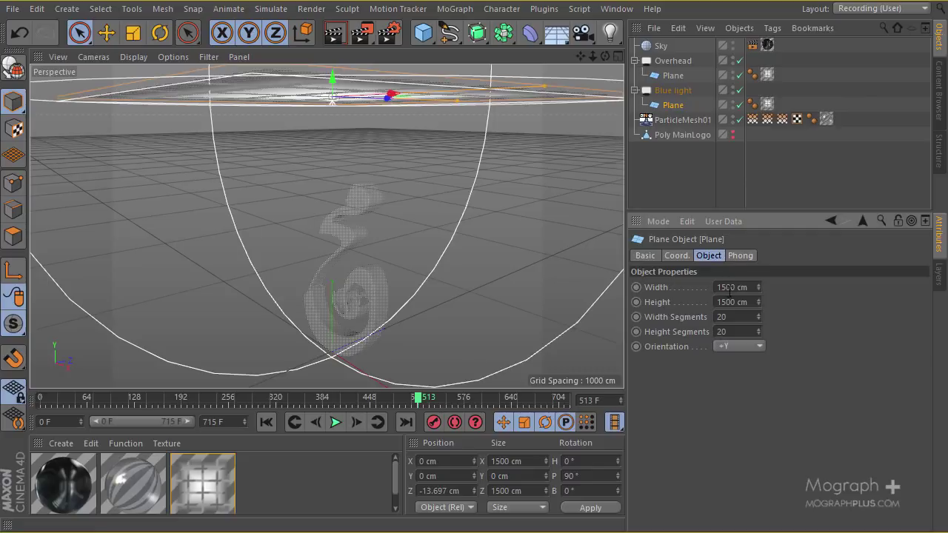
{"action": "left_click", "coordinate": [767, 104]}
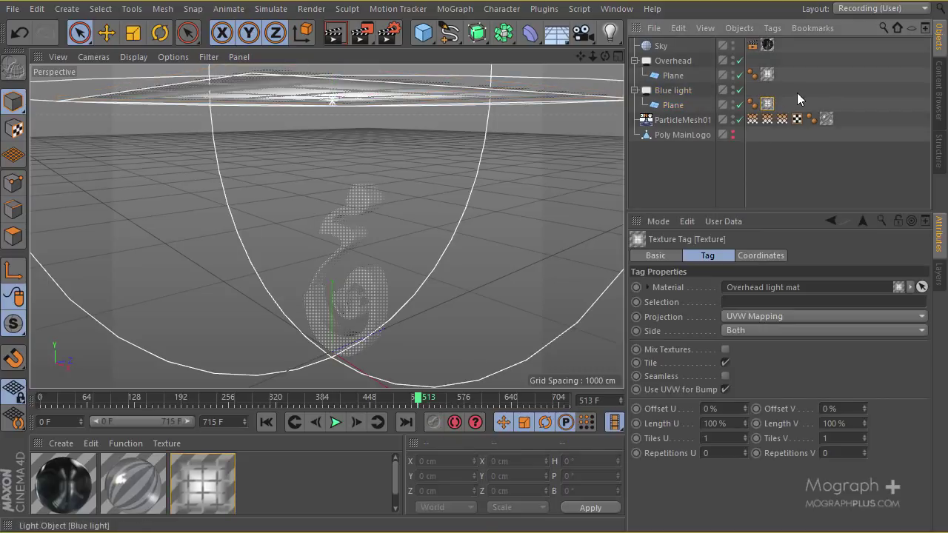
{"action": "key", "text": "Delete"}
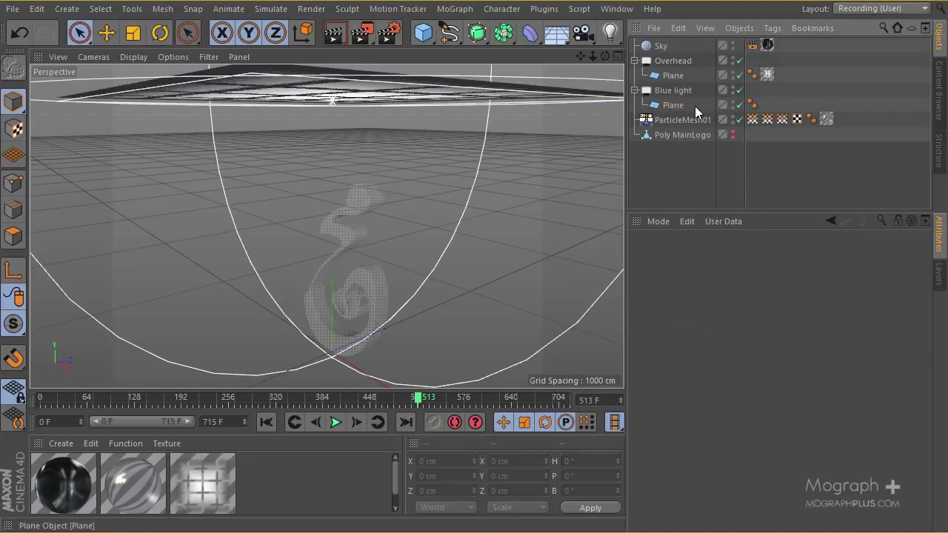
- Resize the untextured plane under the Blue light to 650 cm wide and 650 cm high
{"action": "left_click", "coordinate": [674, 104]}
{"action": "double_click", "coordinate": [722, 286]}
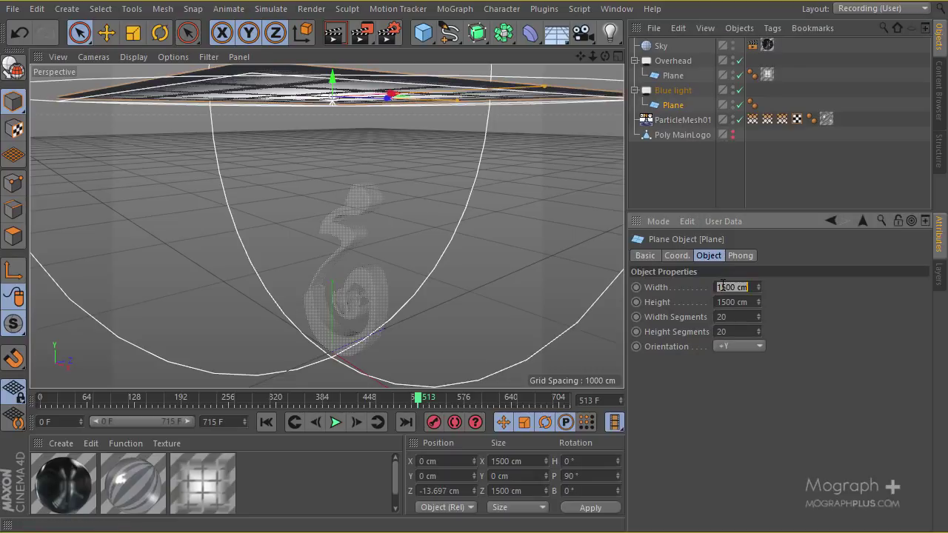
{"action": "type", "text": "650"}
{"action": "key", "text": "Tab"}
{"action": "type", "text": "650"}
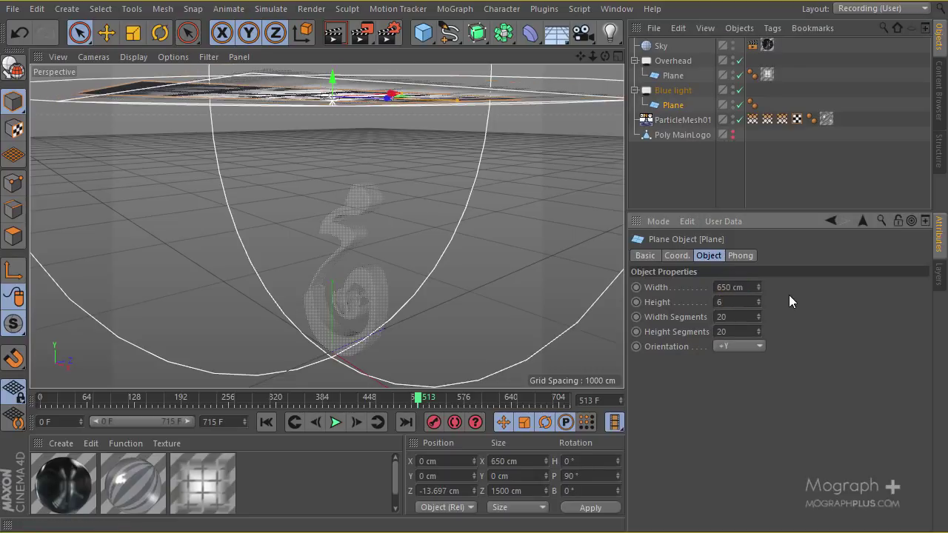
{"action": "key", "text": "Return"}
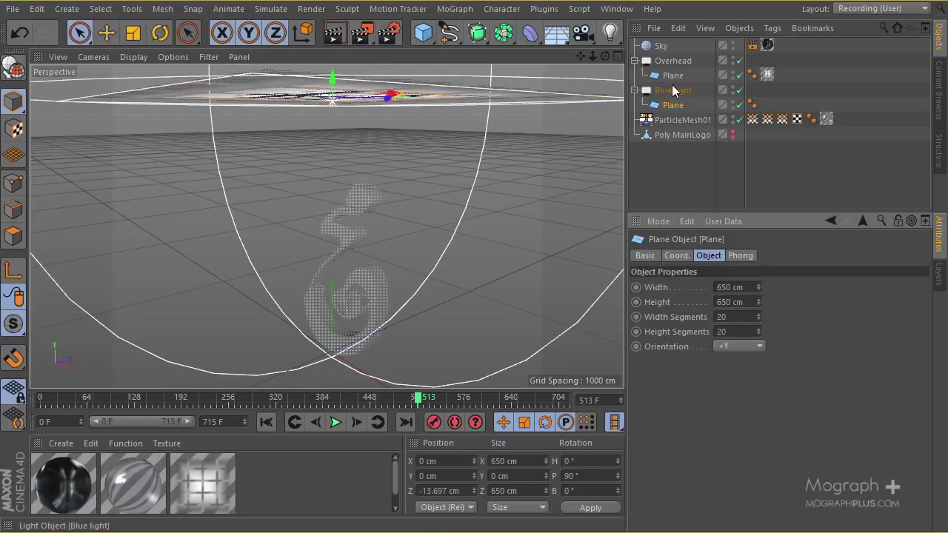
- Add a null object to the scene and name it Target
{"action": "left_click", "coordinate": [490, 124]}
{"action": "left_click_drag", "start_coordinate": [492, 124], "coordinate": [509, 185], "text": "alt"}
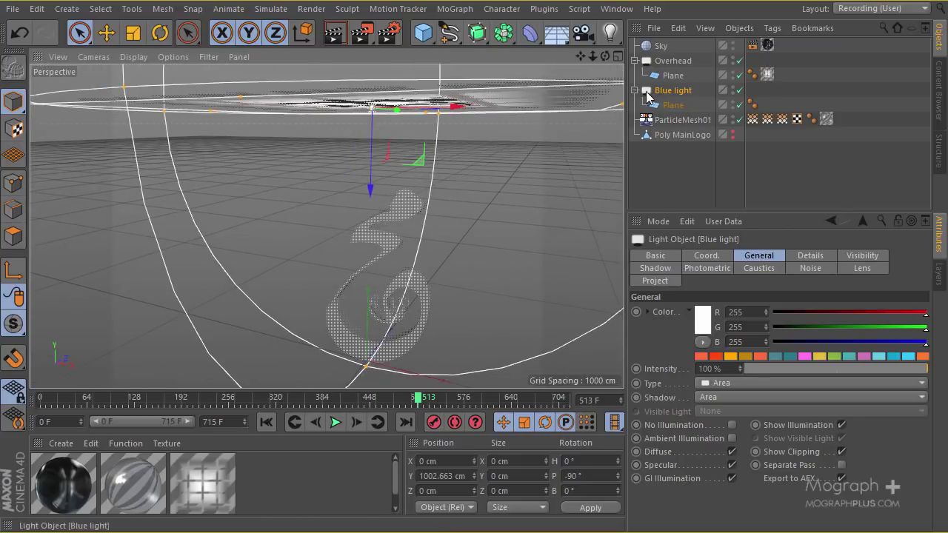
{"action": "left_click_drag", "start_coordinate": [423, 32], "coordinate": [478, 56]}
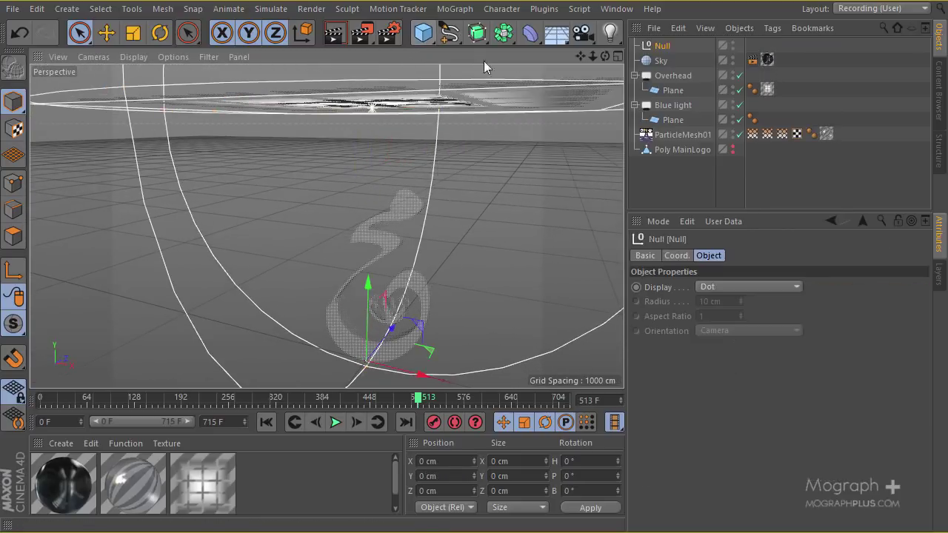
{"action": "double_click", "coordinate": [663, 46]}
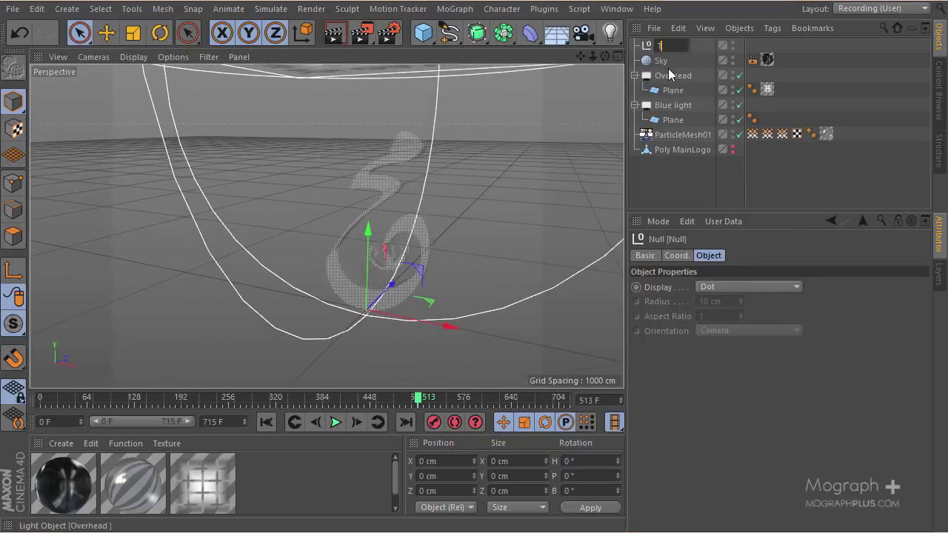
{"action": "key", "text": "Return"}
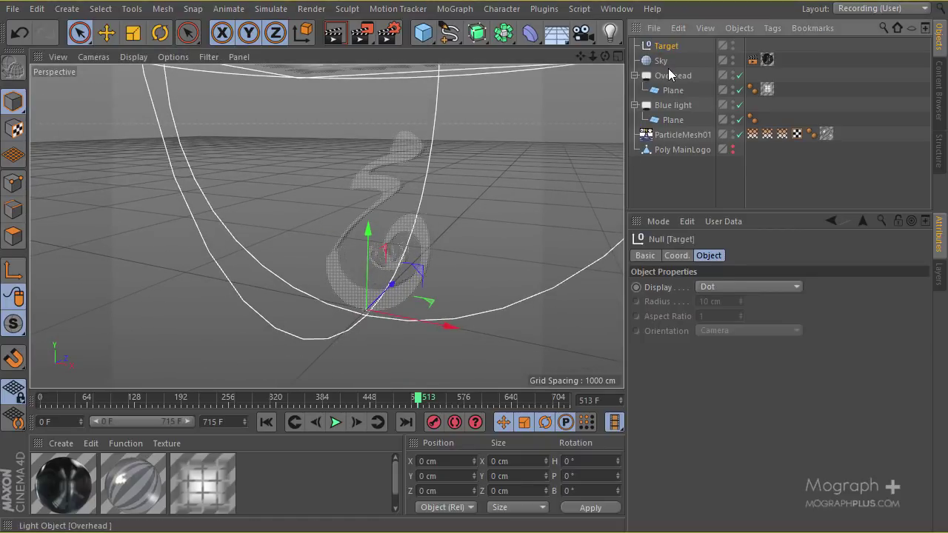
- Place the Target null directly above the Blue light, group the two objects and name the group Blue light
{"action": "left_click", "coordinate": [667, 110]}
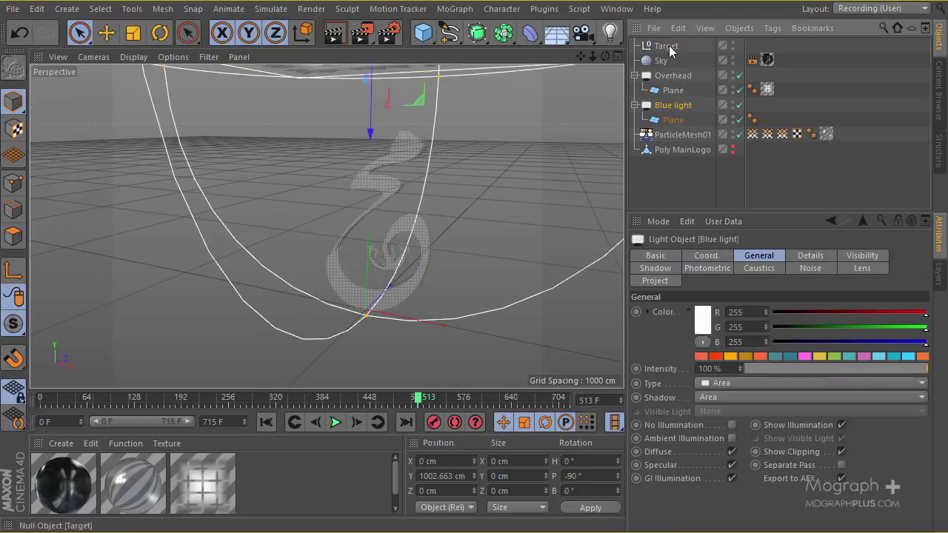
{"action": "left_click_drag", "start_coordinate": [668, 47], "coordinate": [657, 103]}
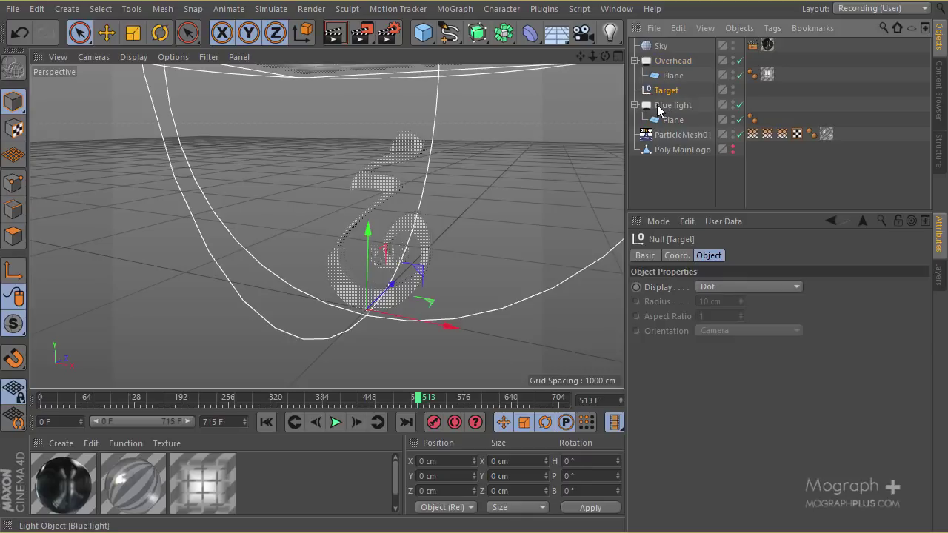
{"action": "left_click", "coordinate": [658, 108], "text": "ctrl"}
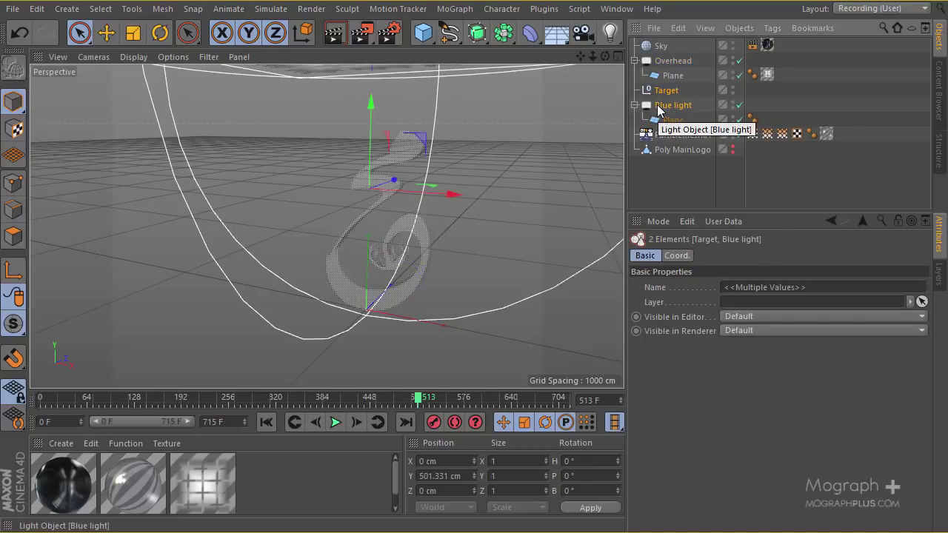
{"action": "key", "text": "alt+g"}
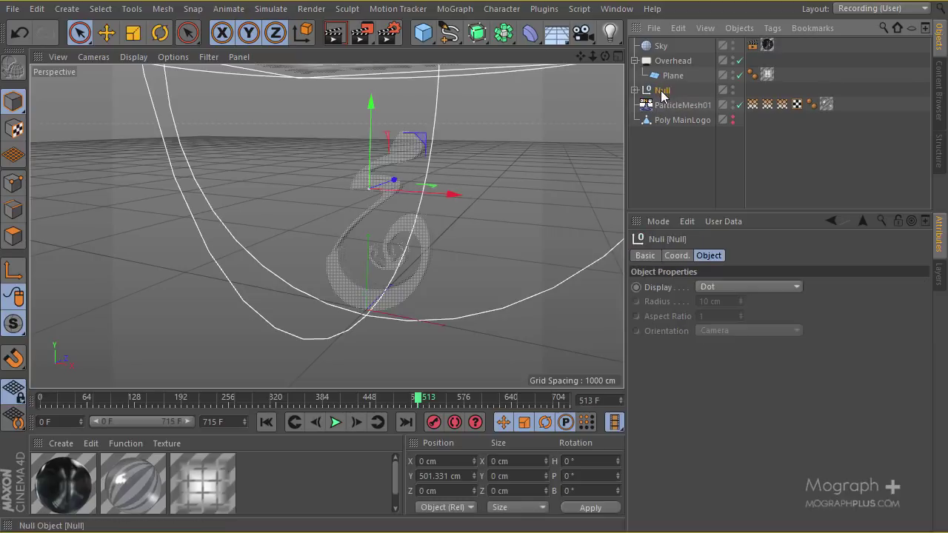
{"action": "double_click", "coordinate": [664, 90]}
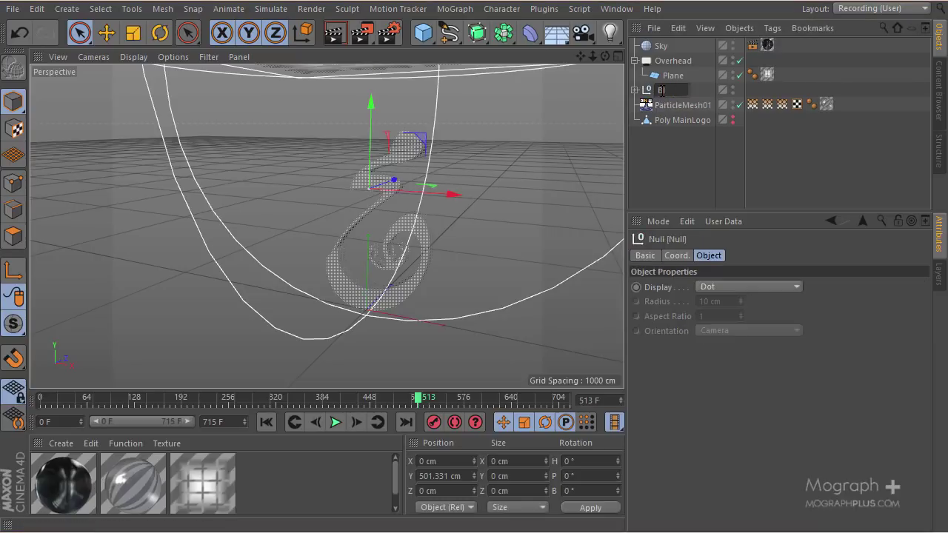
{"action": "key", "text": "Return"}
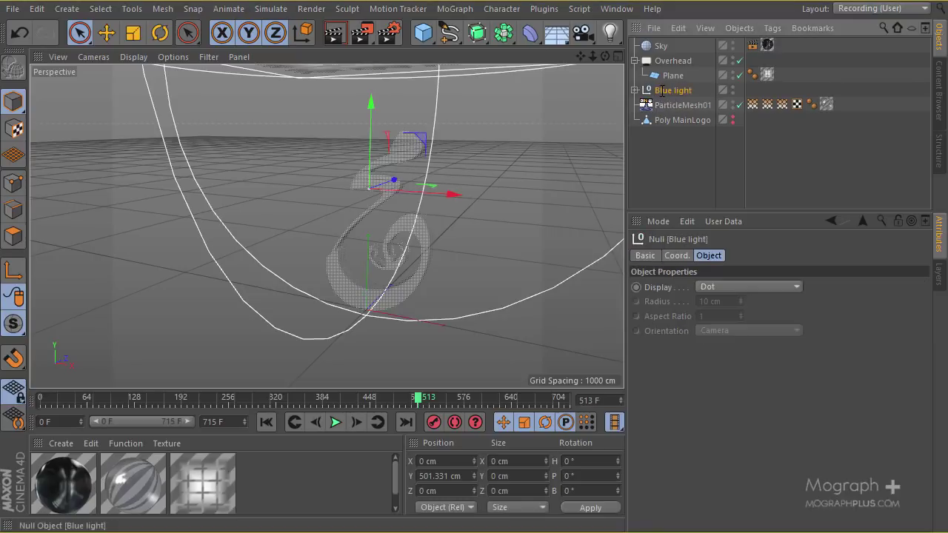
- Add a Target tag to the Blue light and assign the Target null as its target object
{"action": "left_click", "coordinate": [636, 90]}
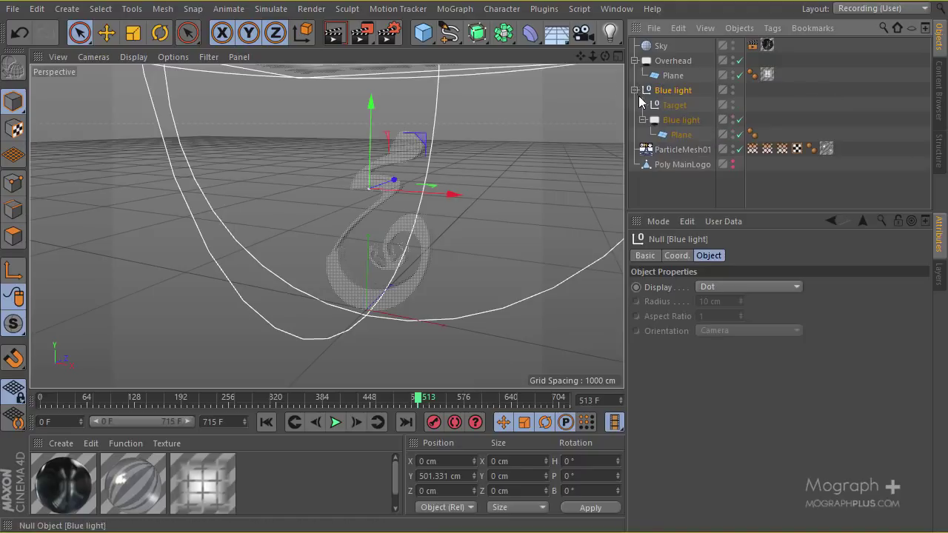
{"action": "right_click", "coordinate": [669, 120]}
{"action": "mouse_move", "coordinate": [709, 3]}
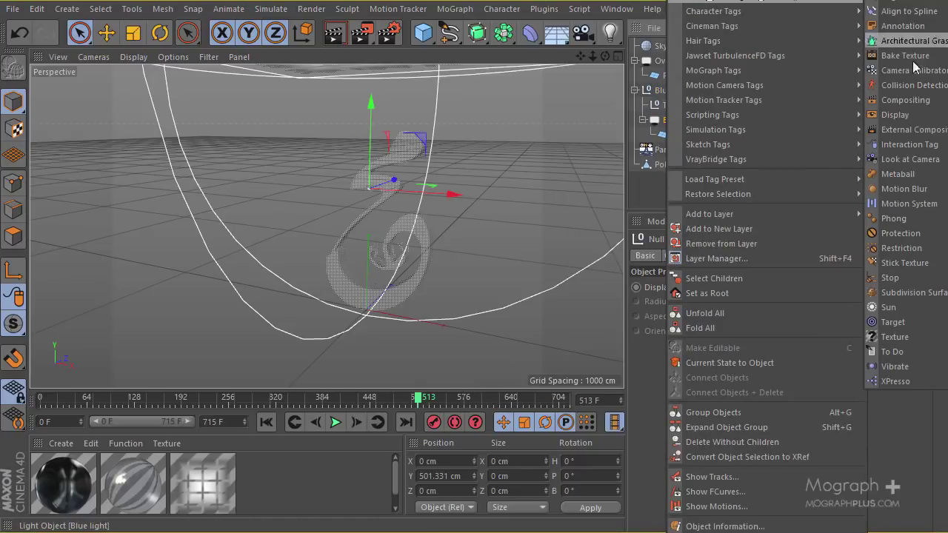
{"action": "left_click", "coordinate": [899, 323]}
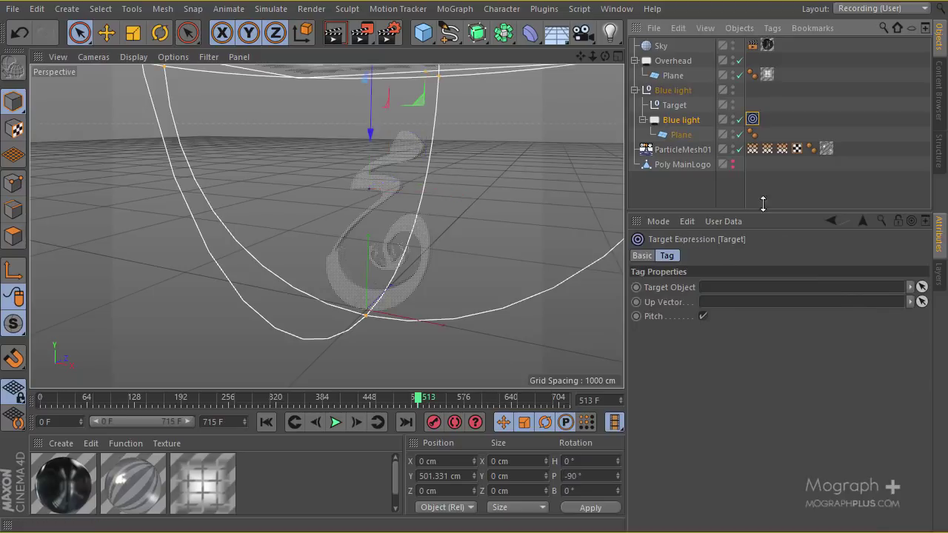
{"action": "left_click_drag", "start_coordinate": [674, 105], "coordinate": [769, 290]}
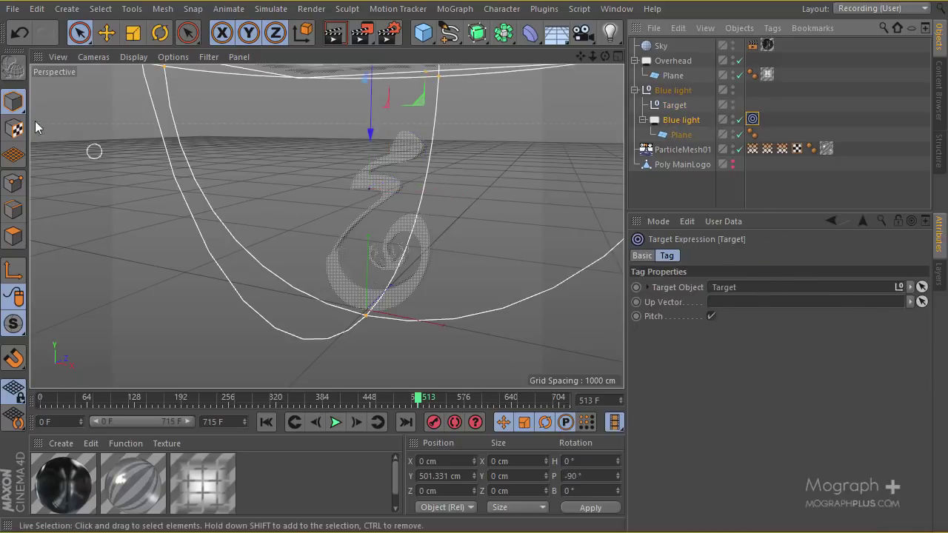
- Try to move the Blue light in the viewport with the Move tool and undo the move
{"action": "left_click", "coordinate": [106, 33]}
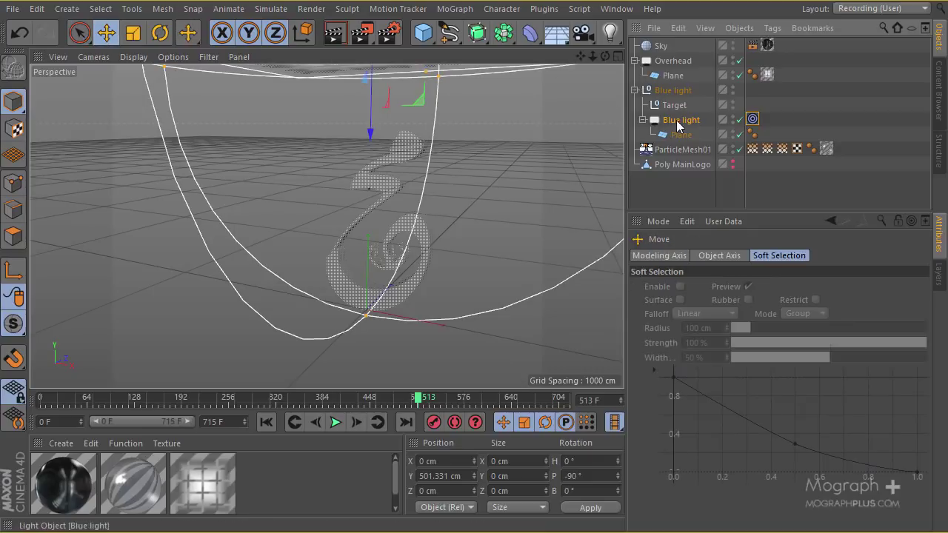
{"action": "left_click", "coordinate": [678, 121]}
{"action": "middle_click_drag", "start_coordinate": [381, 126], "coordinate": [387, 148], "text": "alt"}
{"action": "left_click_drag", "start_coordinate": [457, 131], "coordinate": [444, 201]}
{"action": "key", "text": "ctrl+z"}
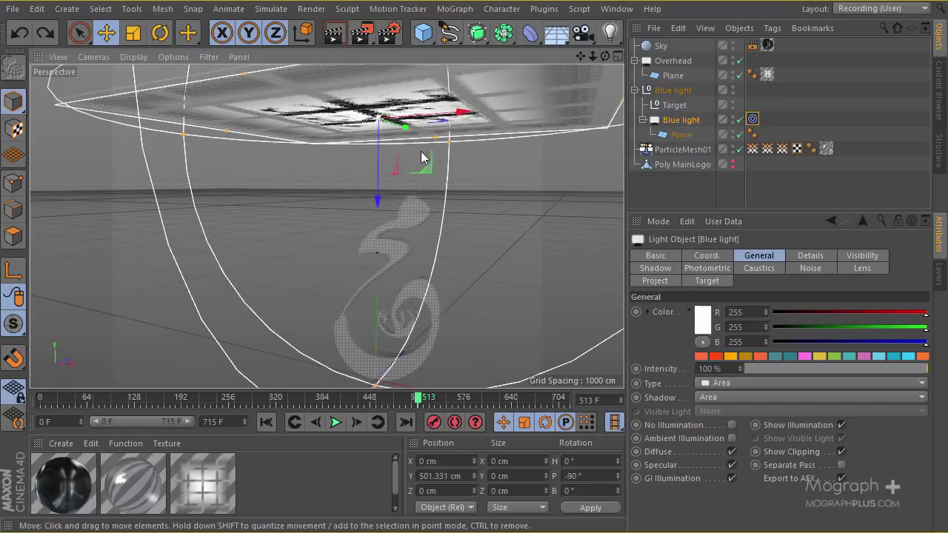
- Hide the Overhead light and its plane so only the Blue light's plane shows in the viewport
{"action": "left_click_drag", "start_coordinate": [421, 159], "coordinate": [451, 189], "text": "alt"}
{"action": "left_click_drag", "start_coordinate": [518, 166], "coordinate": [557, 199], "text": "alt"}
{"action": "left_click", "coordinate": [635, 90]}
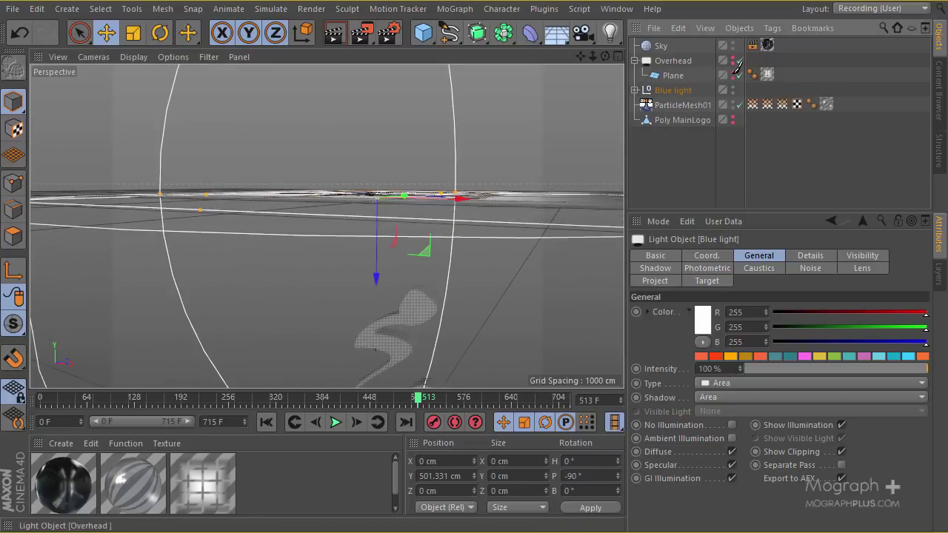
{"action": "left_click_drag", "start_coordinate": [398, 163], "coordinate": [363, 207], "text": "alt"}
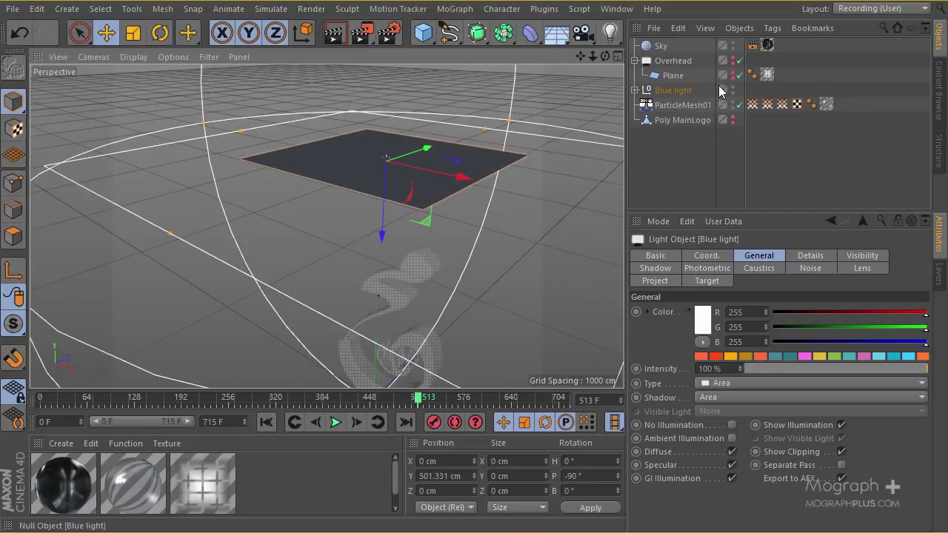
- Set the Blue light's area Size X and Size Y to 650 cm to match its plane
{"action": "left_click", "coordinate": [635, 89]}
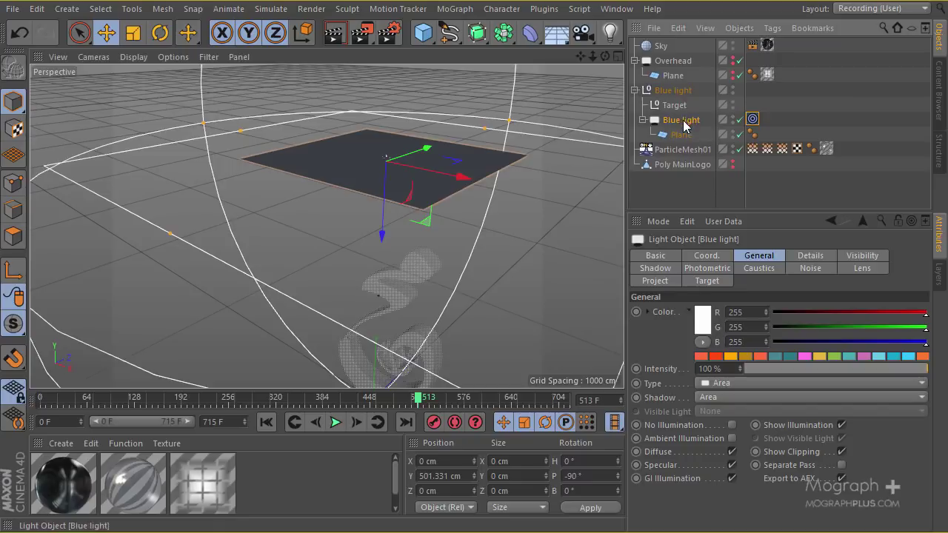
{"action": "left_click", "coordinate": [809, 257]}
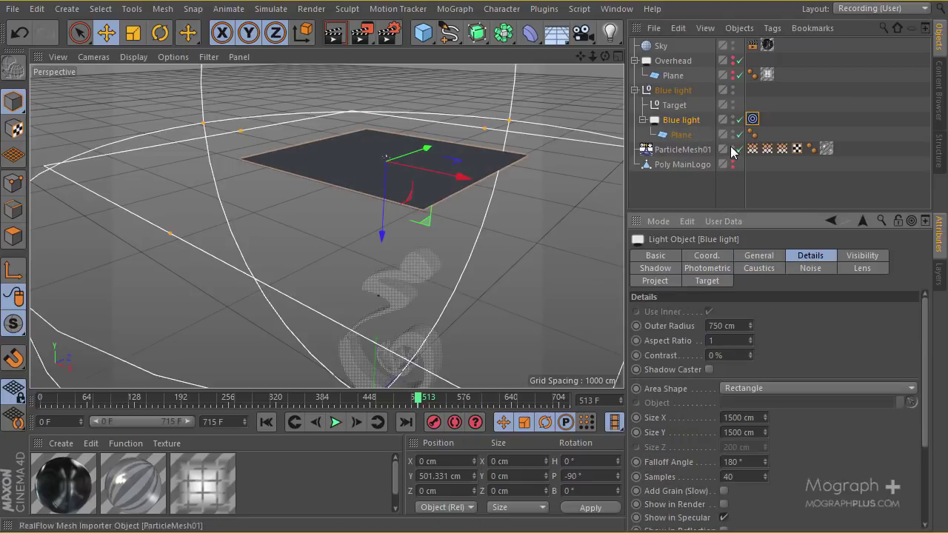
{"action": "left_click", "coordinate": [748, 418]}
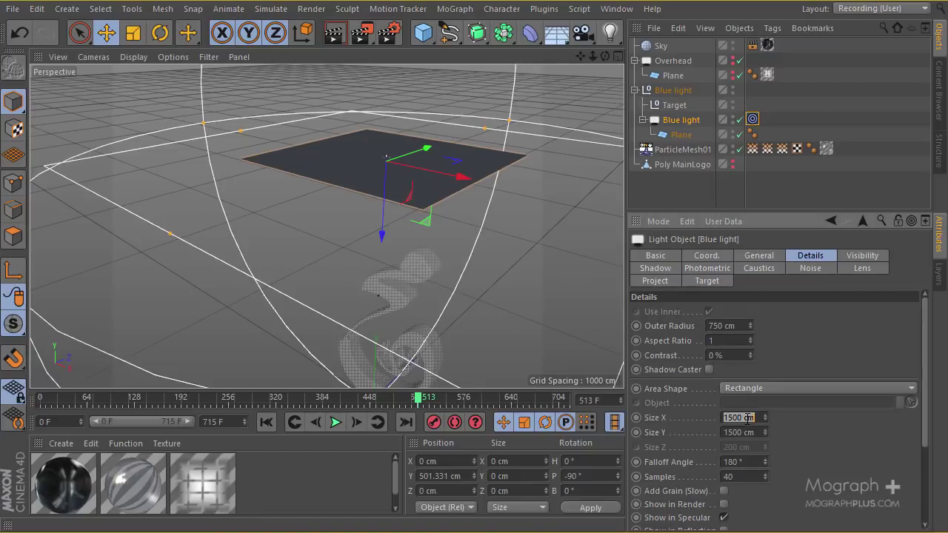
{"action": "type", "text": "650"}
{"action": "key", "text": "Return"}
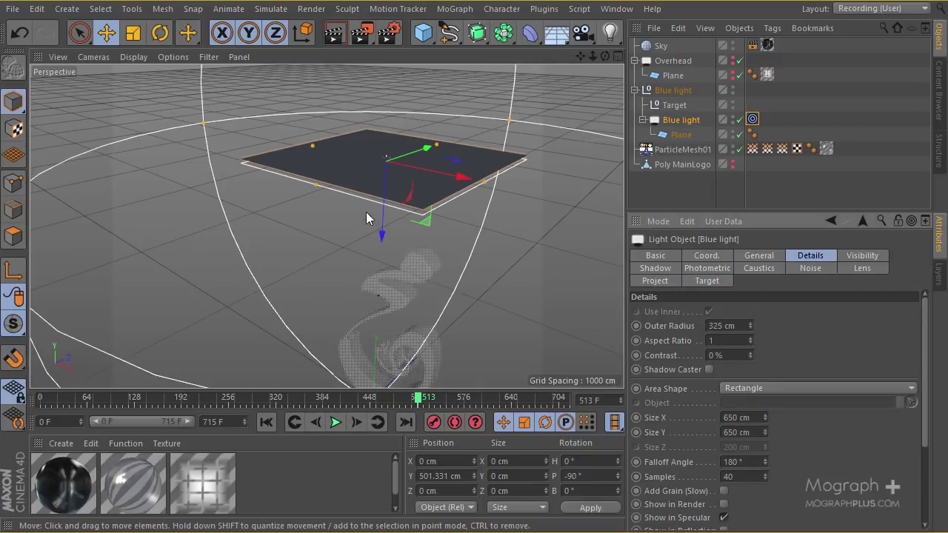
- Add an XPresso tag to the Blue light object
{"action": "left_click_drag", "start_coordinate": [363, 214], "coordinate": [305, 200], "text": "alt"}
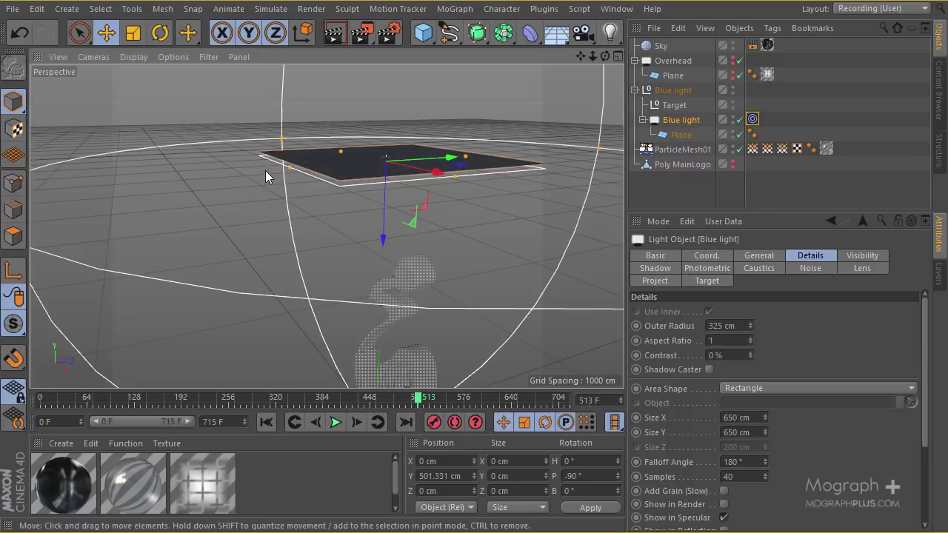
{"action": "right_click", "coordinate": [659, 126]}
{"action": "mouse_move", "coordinate": [740, 4]}
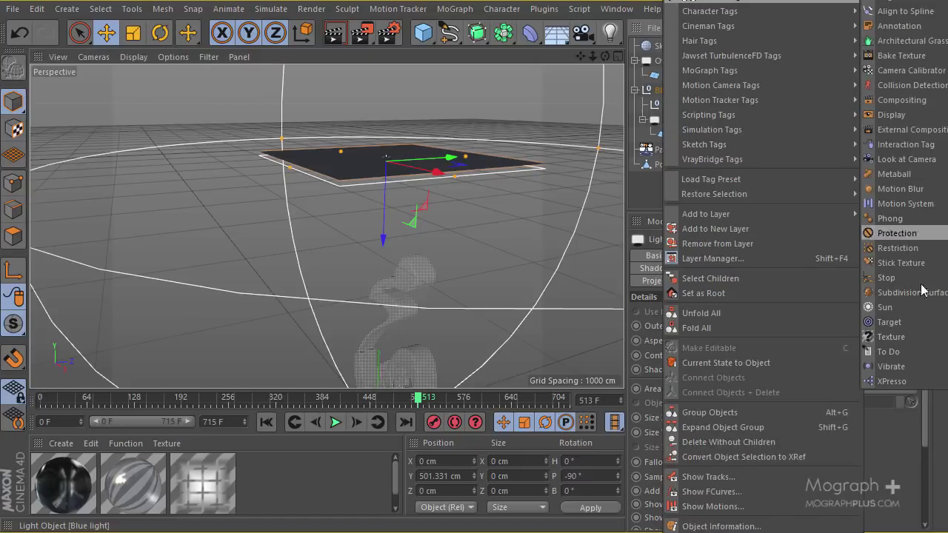
{"action": "left_click", "coordinate": [891, 380]}
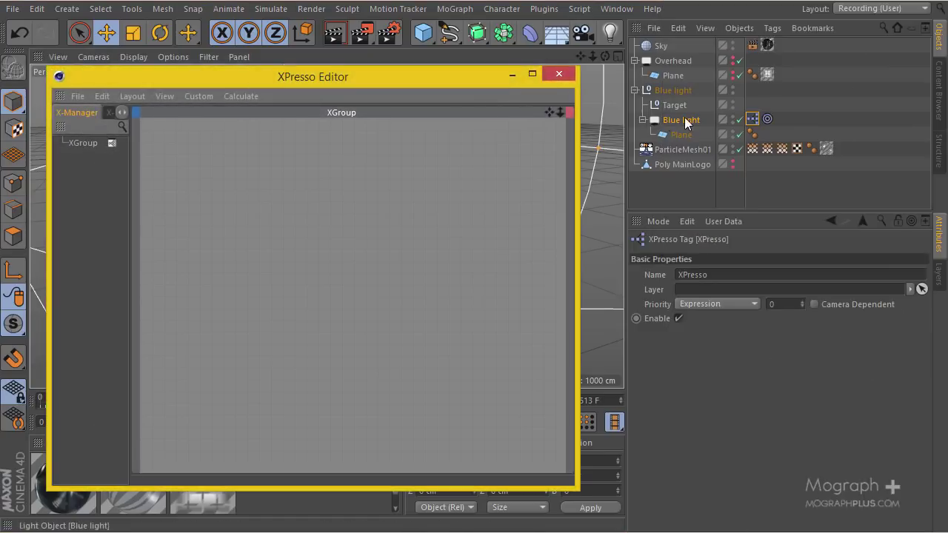
- Add the Blue light as a node in the XPresso graph with Size X and Size Y output ports
{"action": "left_click_drag", "start_coordinate": [685, 120], "coordinate": [381, 243]}
{"action": "left_click", "coordinate": [685, 123]}
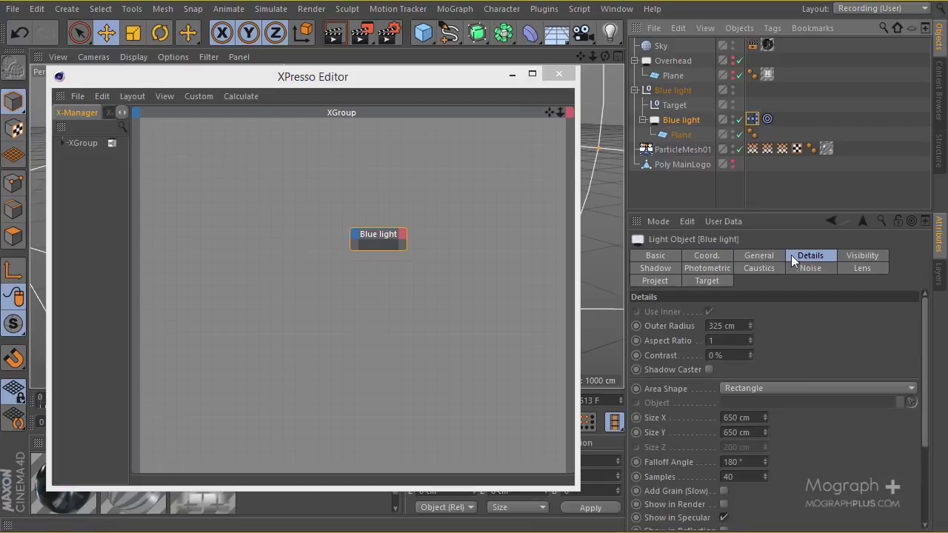
{"action": "left_click_drag", "start_coordinate": [655, 418], "coordinate": [438, 275]}
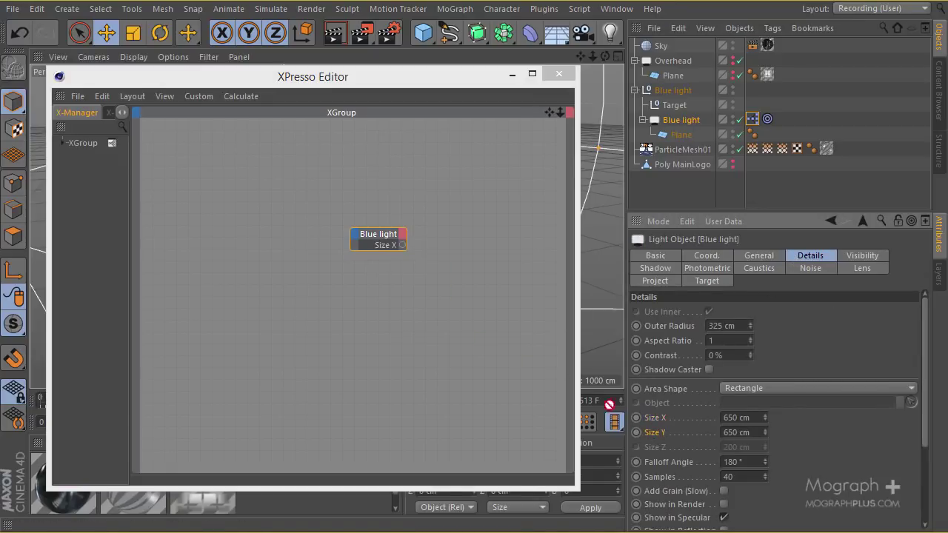
{"action": "left_click_drag", "start_coordinate": [405, 252], "coordinate": [294, 239]}
{"action": "left_click", "coordinate": [357, 256]}
- Rename the plane under the Blue light as Blue plane
{"action": "double_click", "coordinate": [681, 134]}
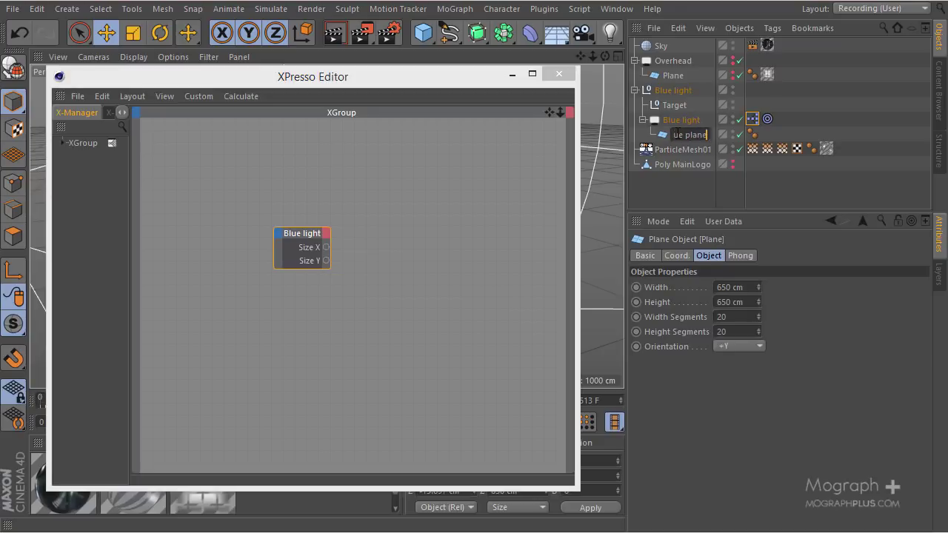
{"action": "key", "text": "Return"}
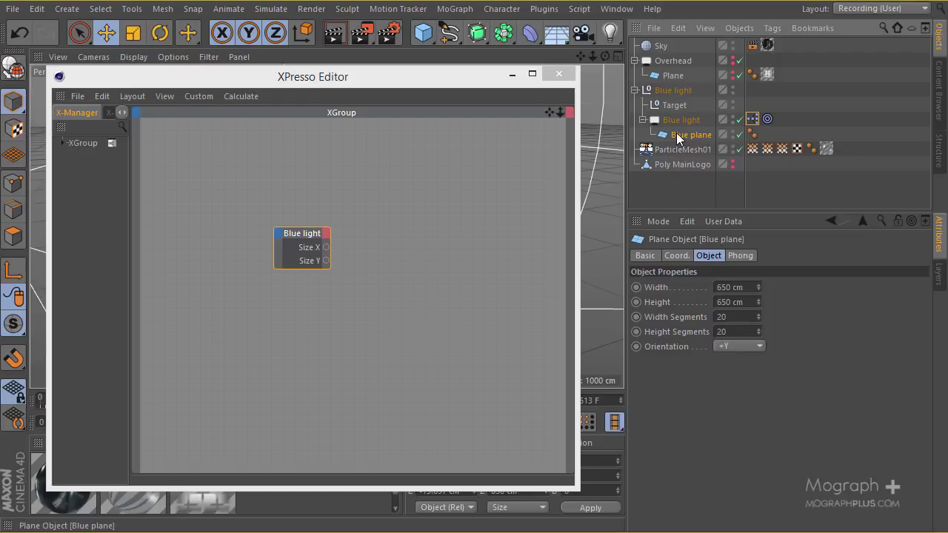
- Add a Blue plane node with Width and Height inputs and connect the light's Size X and Size Y to them
{"action": "left_click_drag", "start_coordinate": [499, 222], "coordinate": [440, 238]}
{"action": "left_click", "coordinate": [655, 289]}
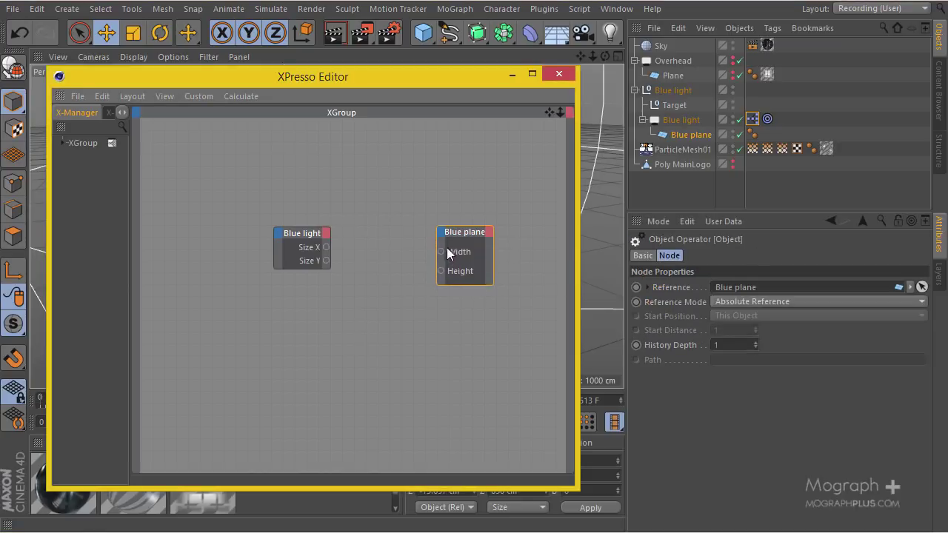
{"action": "left_click_drag", "start_coordinate": [441, 251], "coordinate": [442, 271]}
- Set the Blue light's Size X to 1000 cm to test whether the plane follows the light's size
{"action": "left_click_drag", "start_coordinate": [499, 74], "coordinate": [431, 368]}
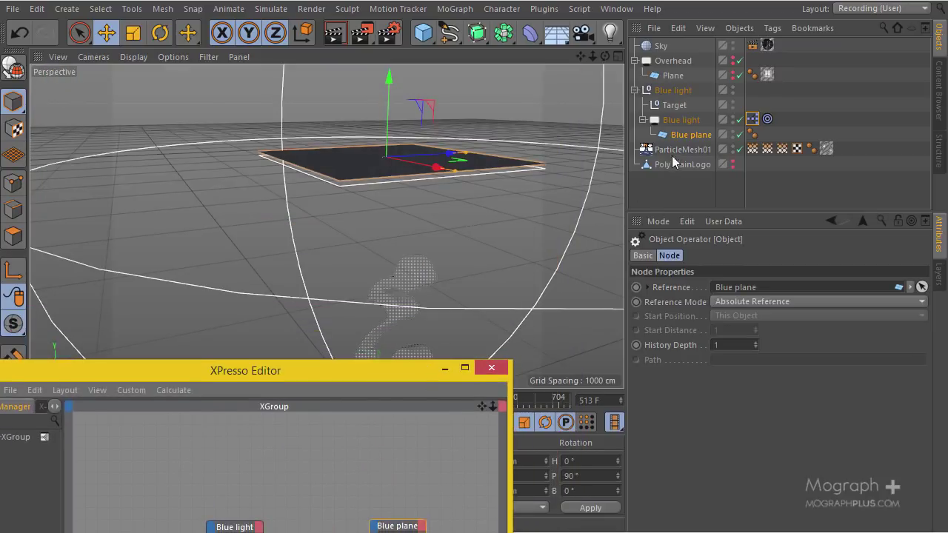
{"action": "left_click", "coordinate": [691, 121]}
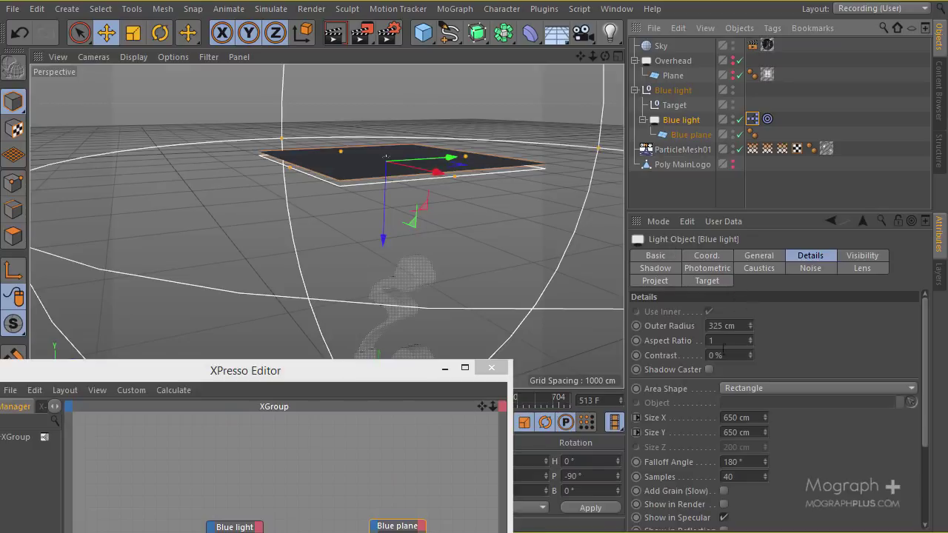
{"action": "left_click_drag", "start_coordinate": [385, 157], "coordinate": [429, 192], "text": "alt"}
{"action": "left_click", "coordinate": [751, 419]}
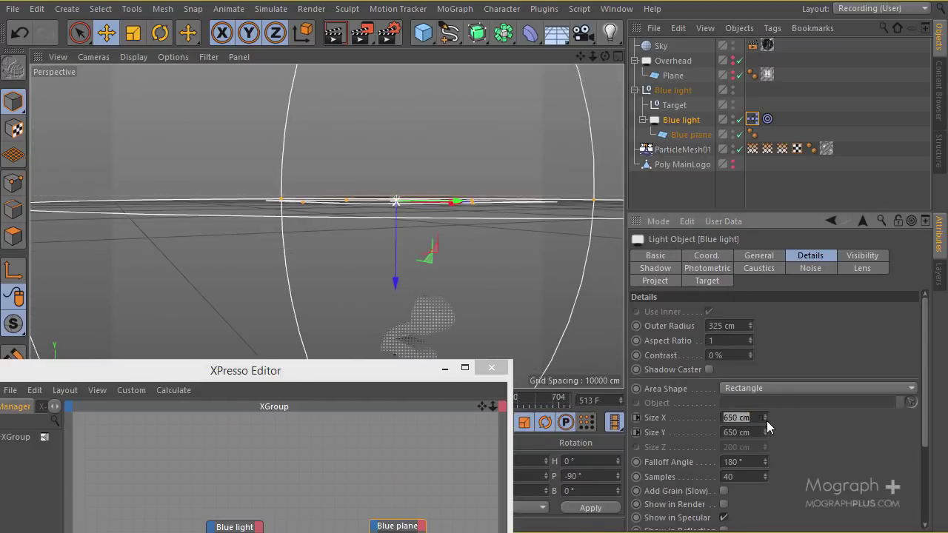
{"action": "type", "text": "1000"}
{"action": "key", "text": "Return"}
{"action": "left_click_drag", "start_coordinate": [529, 283], "coordinate": [474, 197], "text": "alt"}
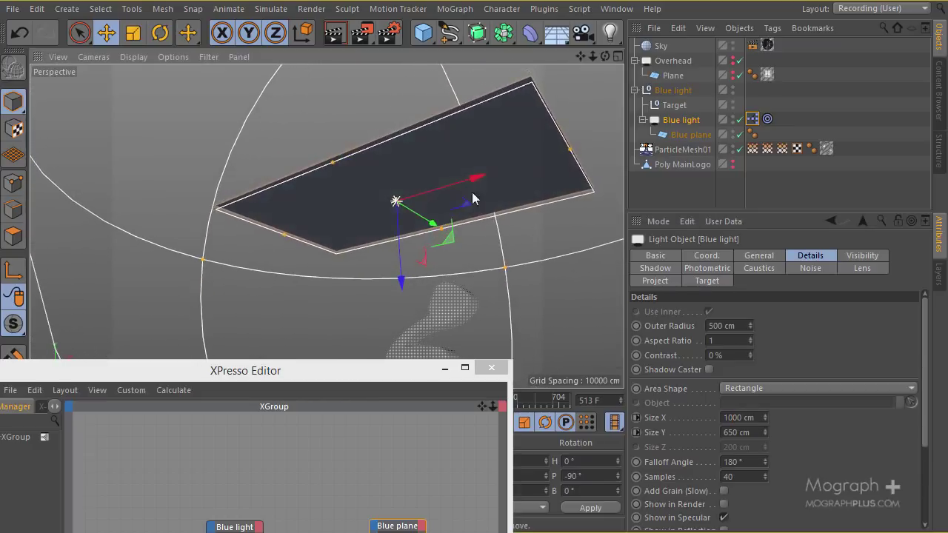
- Set the Blue light's Size X back to 650 cm and minimise the XPresso editor
{"action": "left_click", "coordinate": [744, 418]}
{"action": "double_click", "coordinate": [743, 418]}
{"action": "type", "text": "650"}
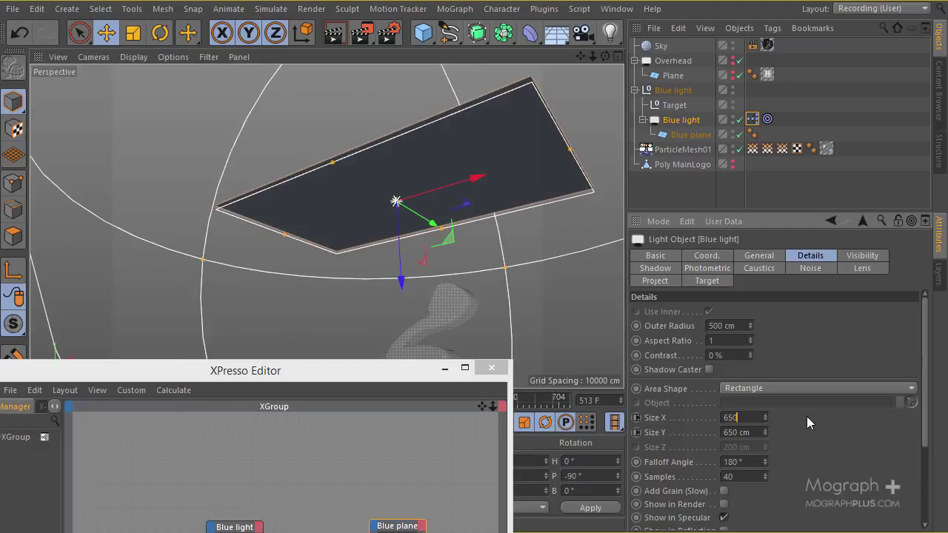
{"action": "key", "text": "Return"}
{"action": "left_click_drag", "start_coordinate": [408, 256], "coordinate": [415, 319], "text": "alt"}
{"action": "left_click", "coordinate": [438, 370]}
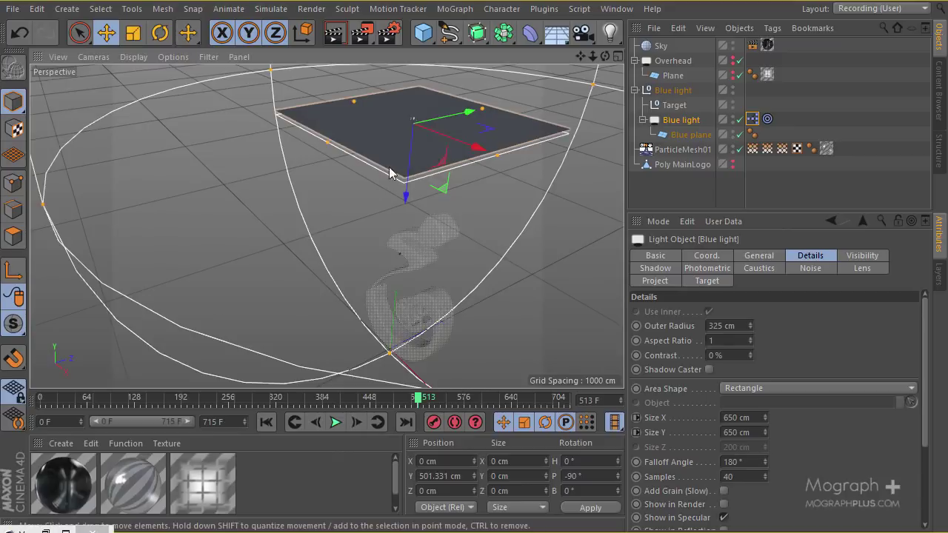
- Create a new material and name it Blue light mat
{"action": "left_click_drag", "start_coordinate": [404, 185], "coordinate": [473, 201], "text": "alt"}
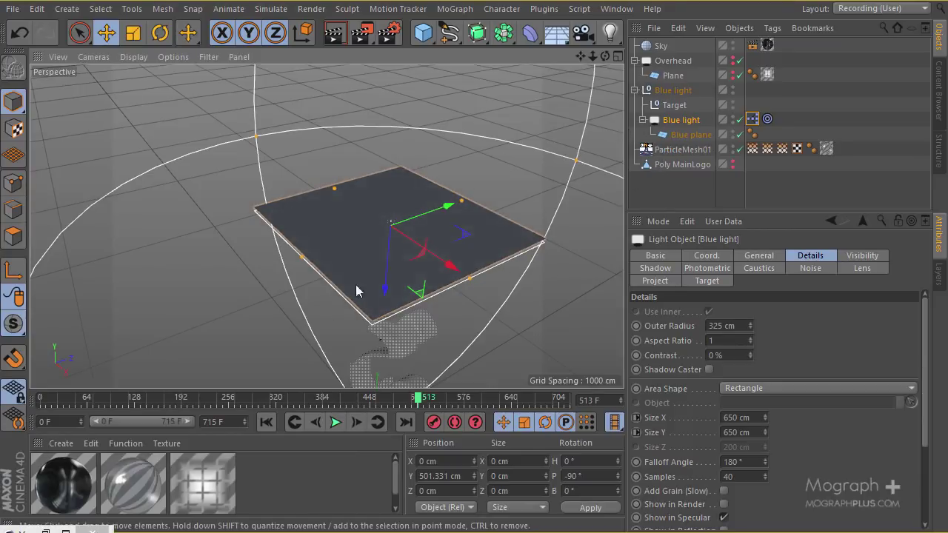
{"action": "double_click", "coordinate": [275, 482]}
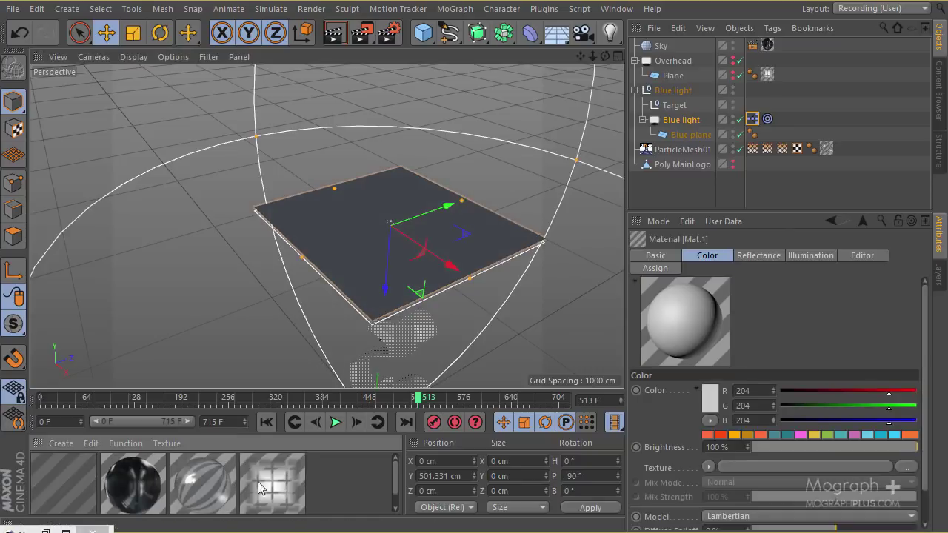
{"action": "double_click", "coordinate": [83, 471]}
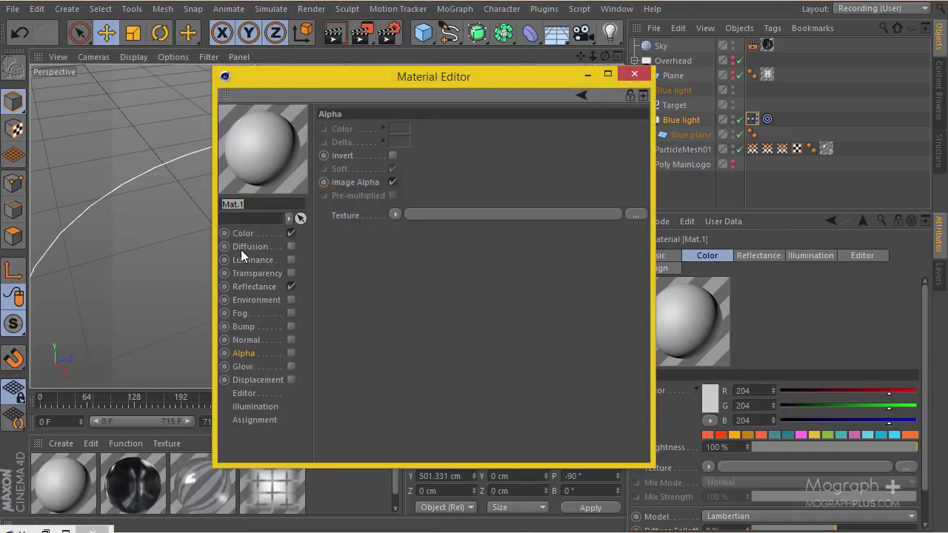
{"action": "type", "text": "Blue light mat"}
{"action": "key", "text": "Return"}
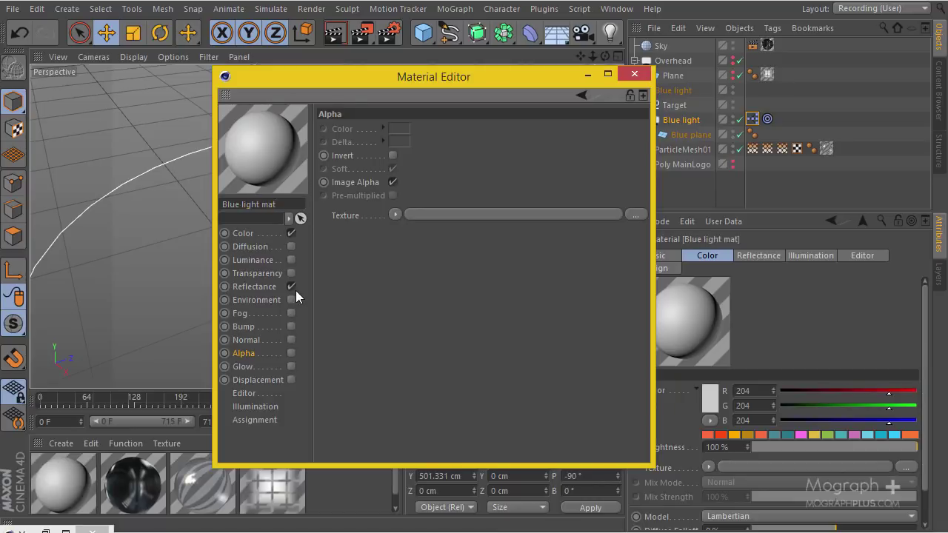
- Disable the material's Color channel and enable Luminance with a light blue colour of R 52, G 198, B 252
{"action": "left_click", "coordinate": [291, 234]}
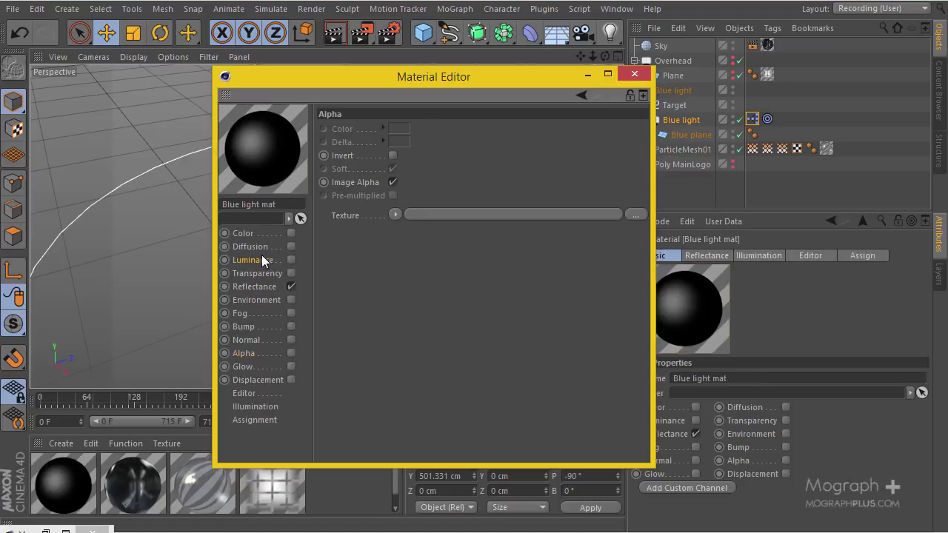
{"action": "left_click", "coordinate": [261, 259]}
{"action": "left_click", "coordinate": [291, 260]}
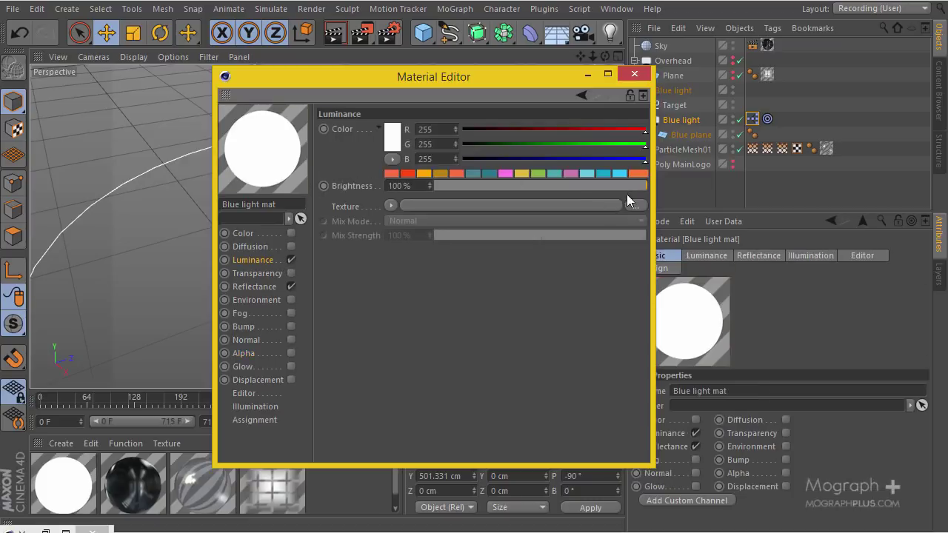
{"action": "left_click", "coordinate": [621, 173]}
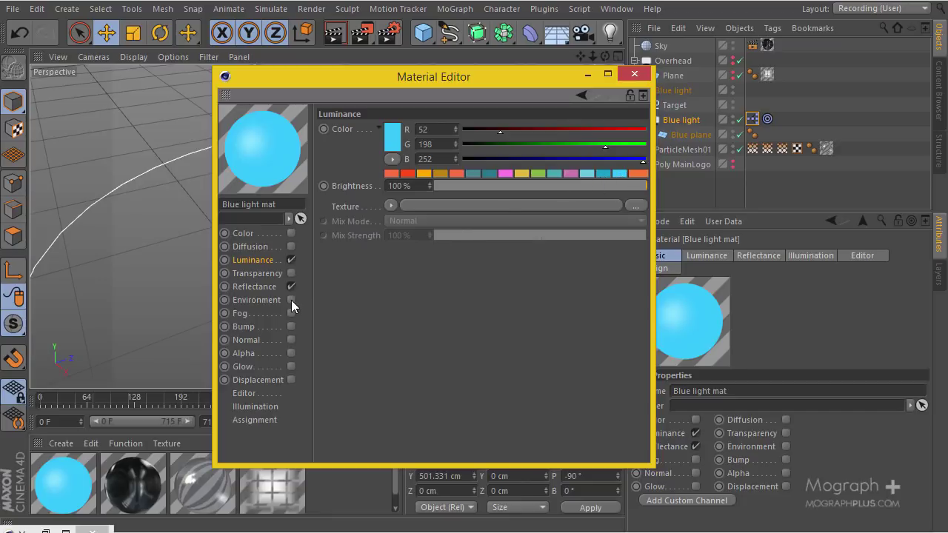
- Load a Gradient shader as the texture of the Luminance channel
{"action": "left_click", "coordinate": [391, 206]}
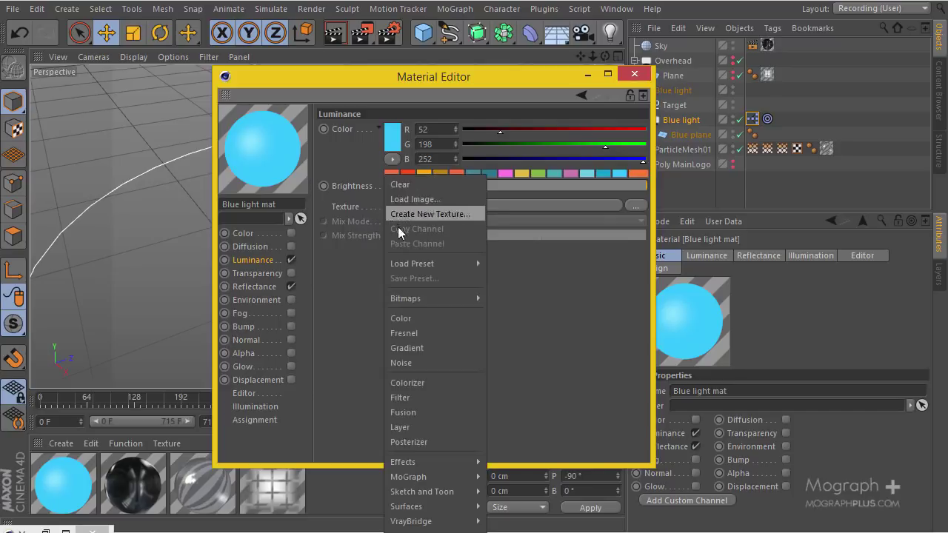
{"action": "left_click", "coordinate": [428, 345]}
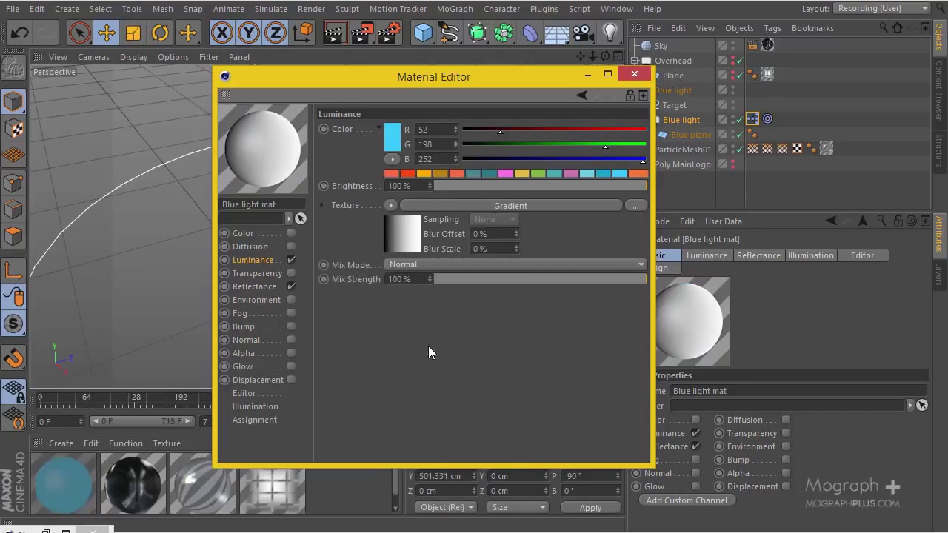
- Set the type of the Luminance channel's Gradient shader to 2D - Box
{"action": "left_click", "coordinate": [387, 242]}
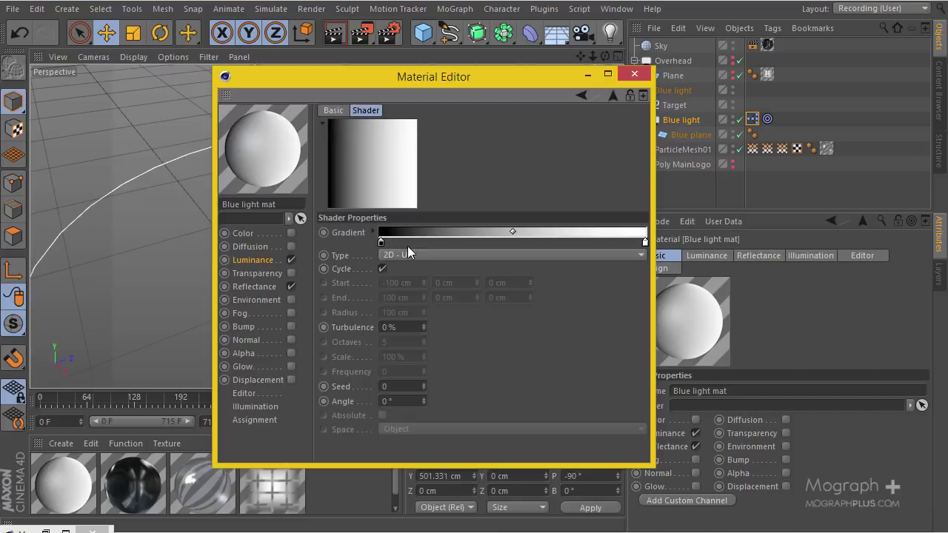
{"action": "left_click", "coordinate": [413, 254]}
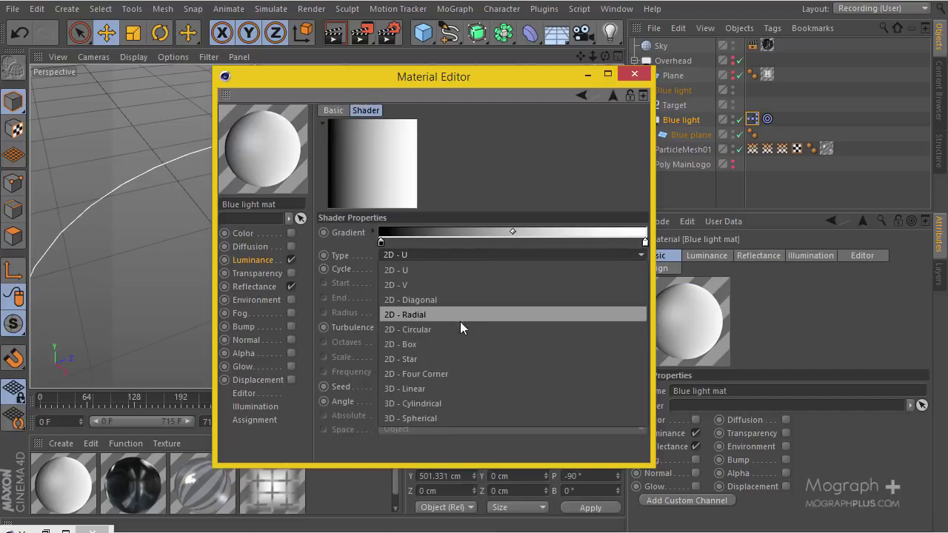
{"action": "left_click", "coordinate": [456, 344]}
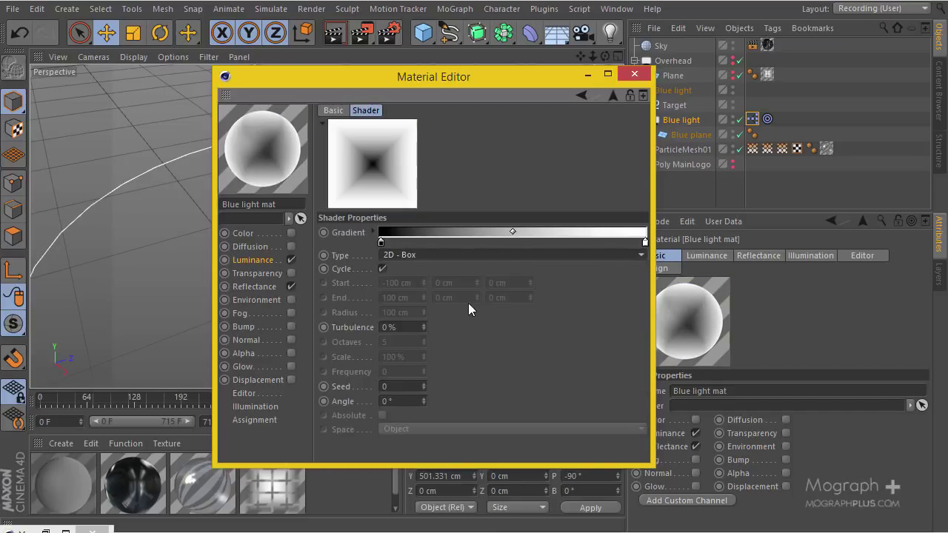
- Invert the gradient's knots and shift the white knot inward to about 40% of the gradient's length
{"action": "right_click", "coordinate": [489, 230]}
{"action": "left_click", "coordinate": [518, 239]}
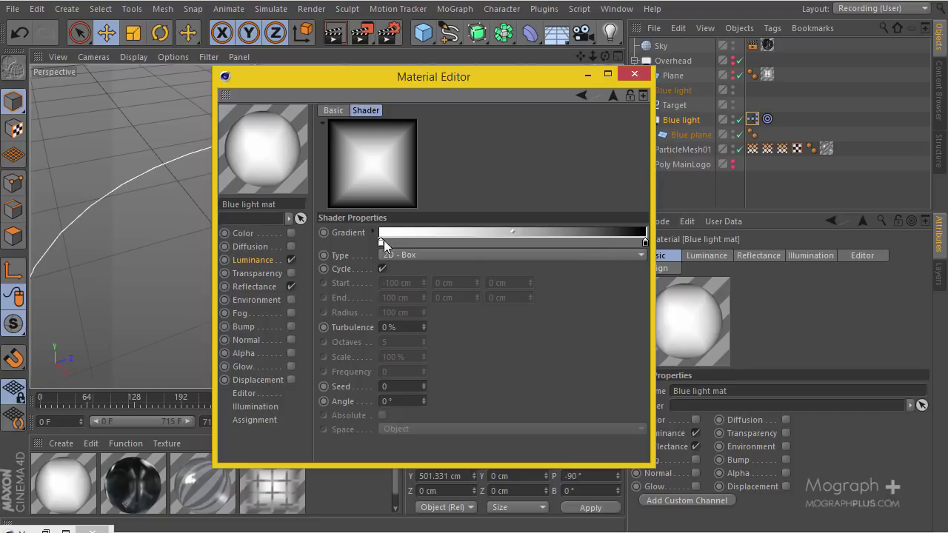
{"action": "left_click_drag", "start_coordinate": [382, 241], "coordinate": [489, 247]}
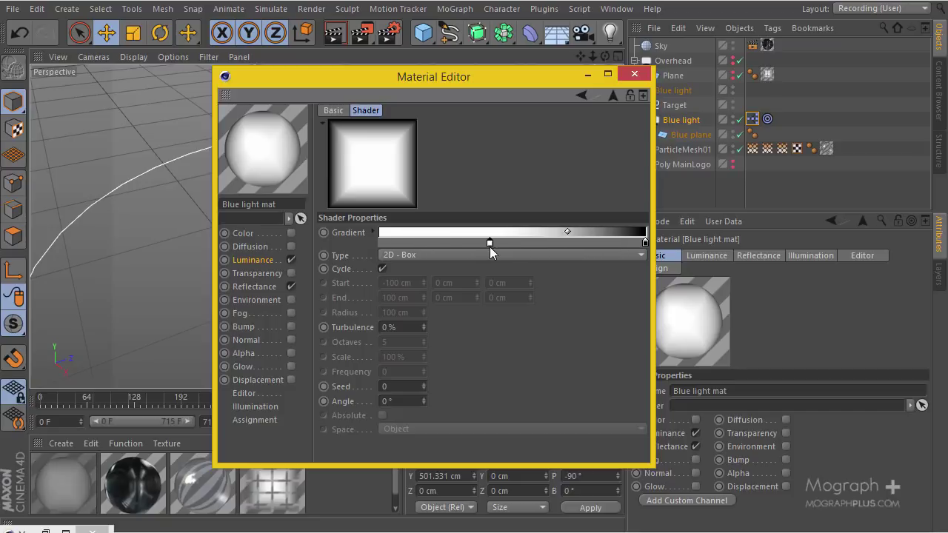
- Lighten the gradient's black end knot to dark grey, R 57, G 57, B 57
{"action": "left_click", "coordinate": [644, 243]}
{"action": "double_click", "coordinate": [645, 242]}
{"action": "left_click_drag", "start_coordinate": [574, 232], "coordinate": [546, 252]}
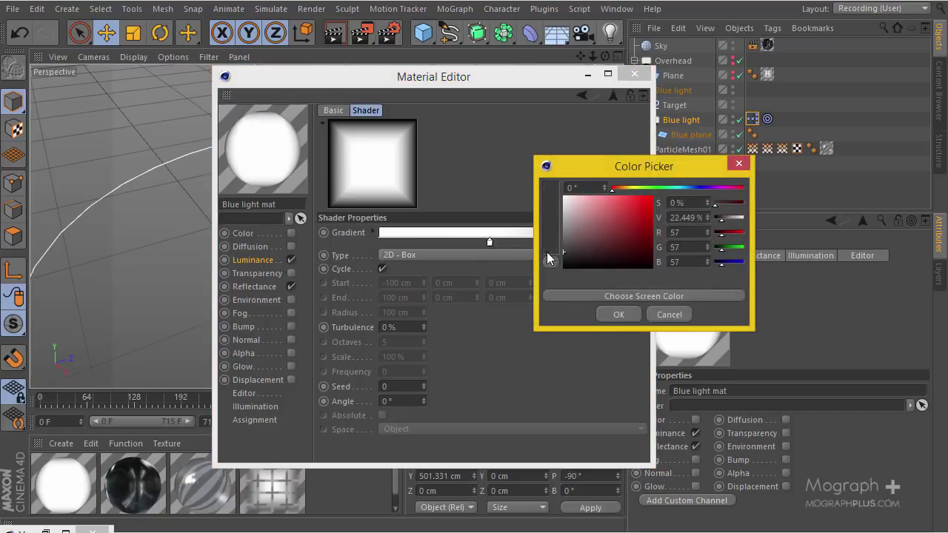
{"action": "left_click", "coordinate": [610, 311]}
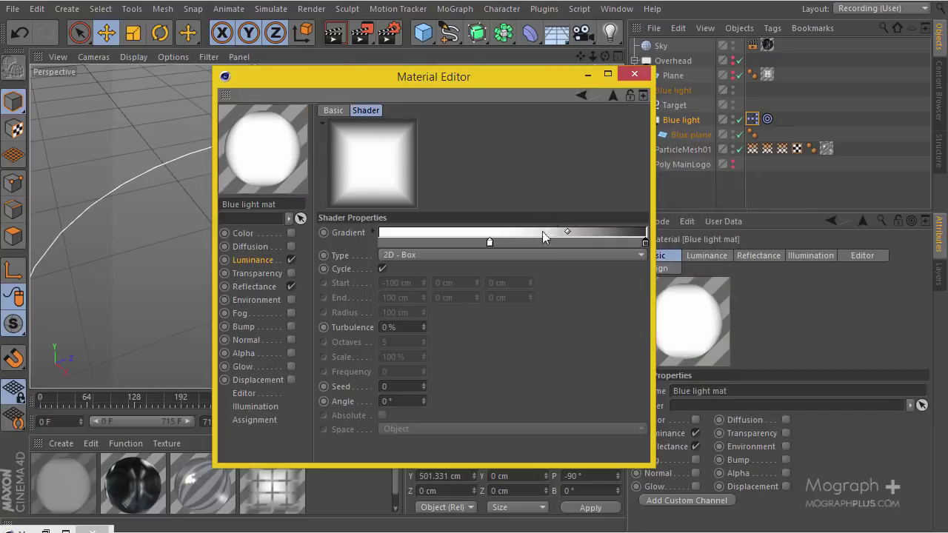
- Set the Luminance channel's Mix Mode to Multiply so the gradient blends with the blue colour
{"action": "left_click", "coordinate": [608, 95]}
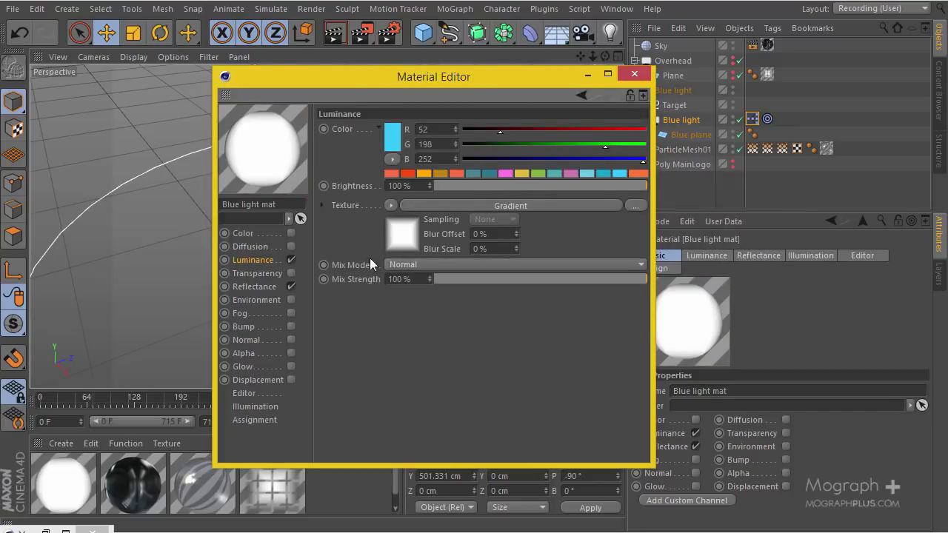
{"action": "left_click", "coordinate": [396, 265]}
{"action": "left_click", "coordinate": [446, 323]}
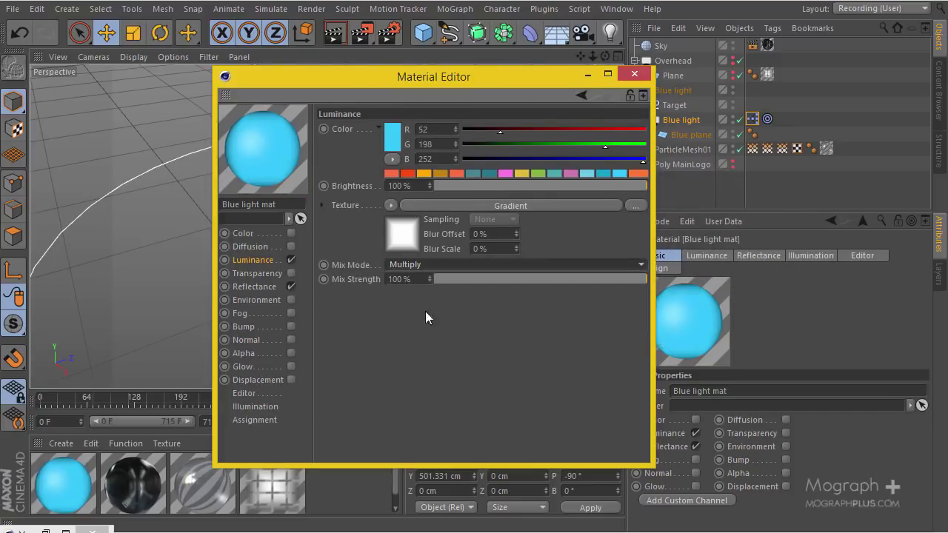
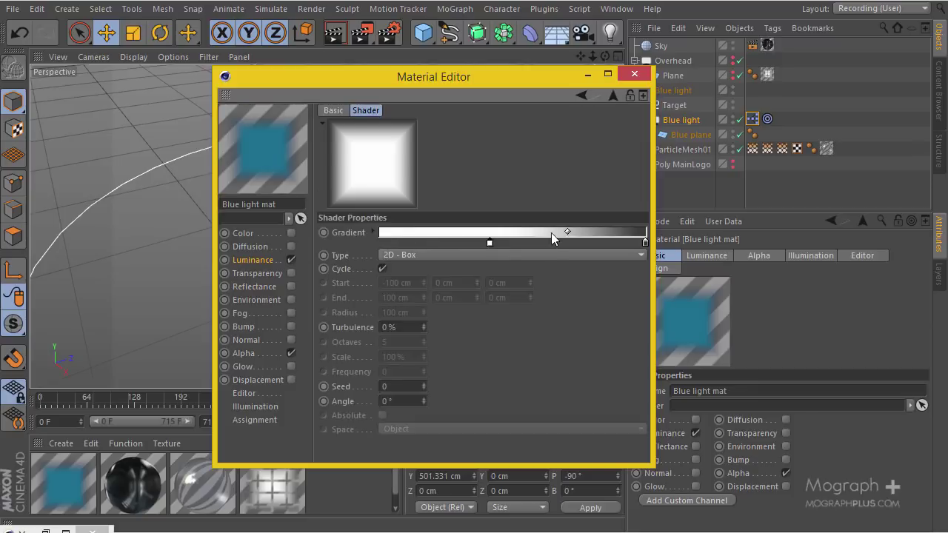
- Move the gradient's white knot back to the start of the ramp and close the Material Editor
{"action": "left_click_drag", "start_coordinate": [489, 243], "coordinate": [380, 243]}
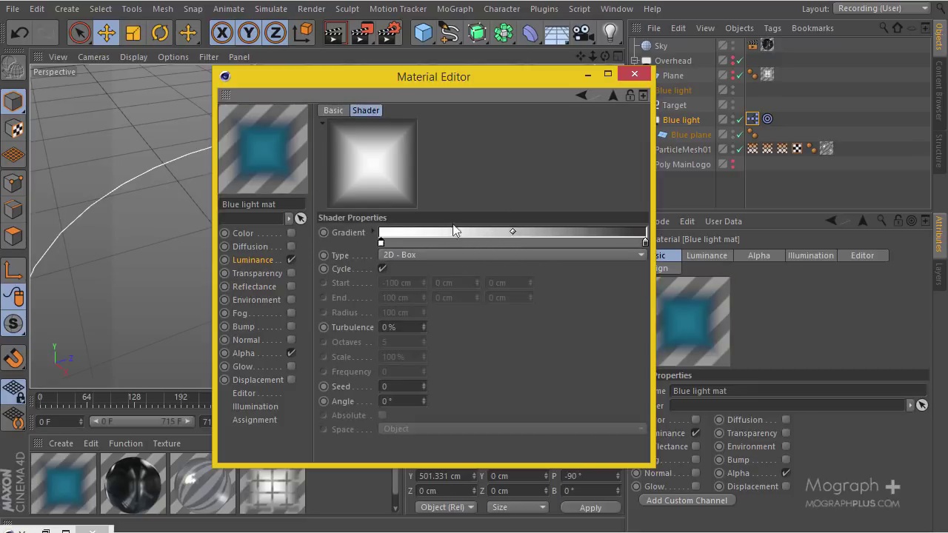
{"action": "left_click", "coordinate": [614, 96]}
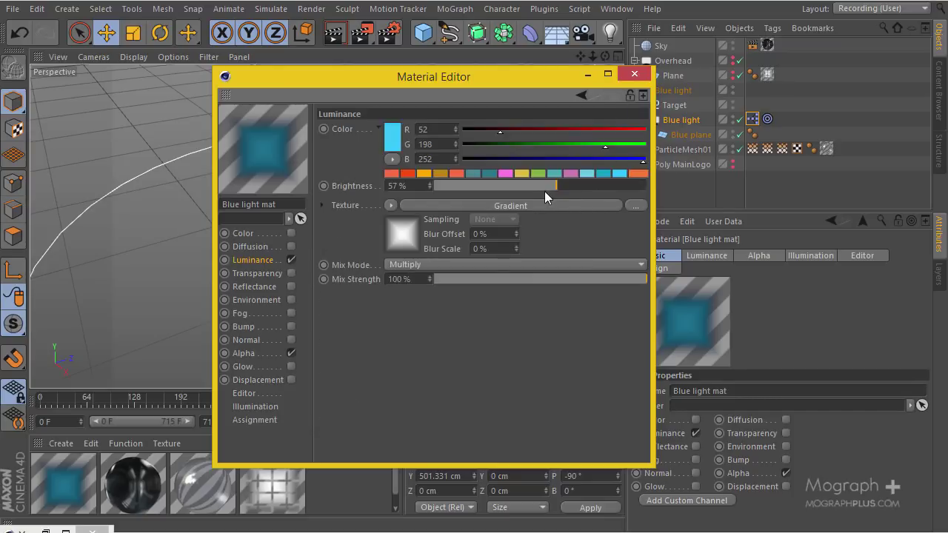
{"action": "left_click_drag", "start_coordinate": [502, 86], "coordinate": [385, 111]}
{"action": "left_click", "coordinate": [517, 102]}
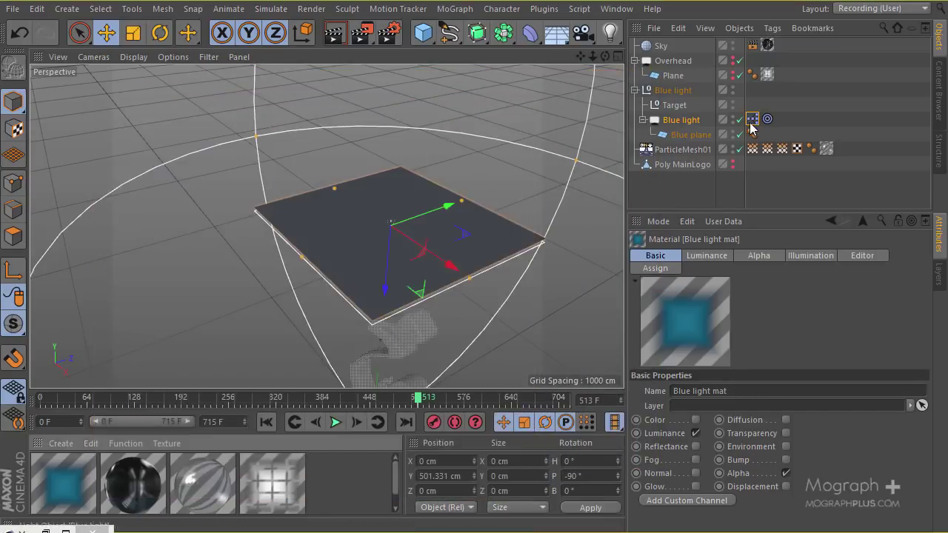
- Reopen the Blue light's XPresso setup and add Blue light mat to it as a node
{"action": "double_click", "coordinate": [751, 120]}
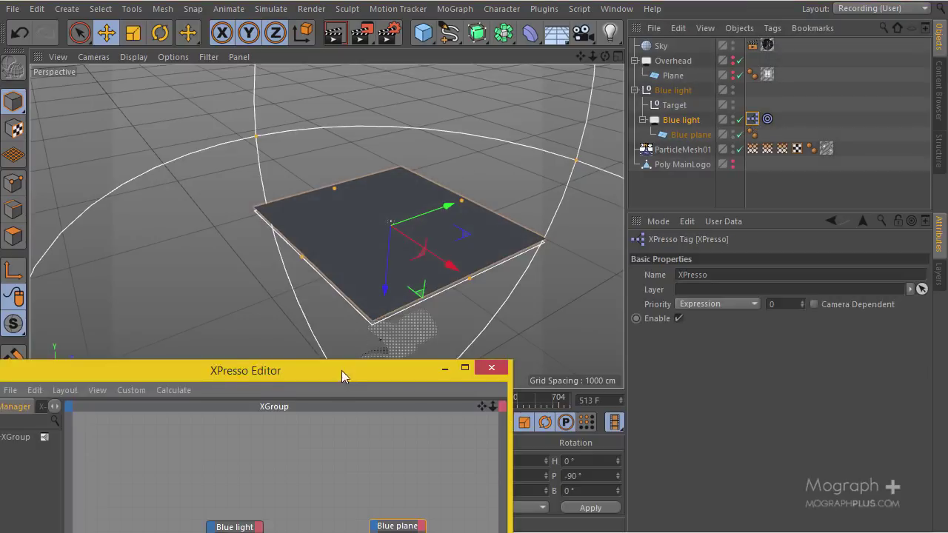
{"action": "left_click_drag", "start_coordinate": [342, 371], "coordinate": [347, 118]}
{"action": "left_click_drag", "start_coordinate": [62, 495], "coordinate": [450, 280]}
- Add the material's Luminance Color as an input port on the Blue light mat node and close the Material Editor
{"action": "double_click", "coordinate": [62, 473]}
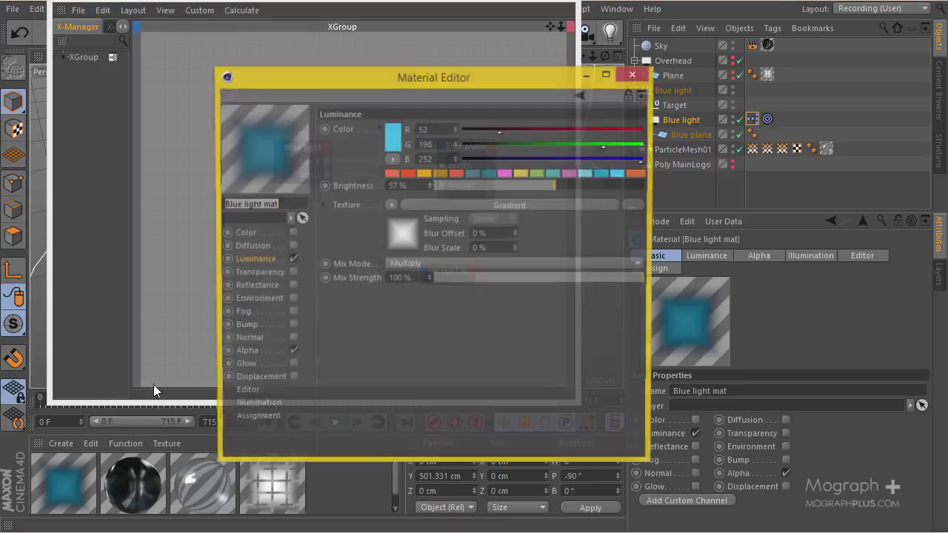
{"action": "left_click_drag", "start_coordinate": [434, 84], "coordinate": [772, 201]}
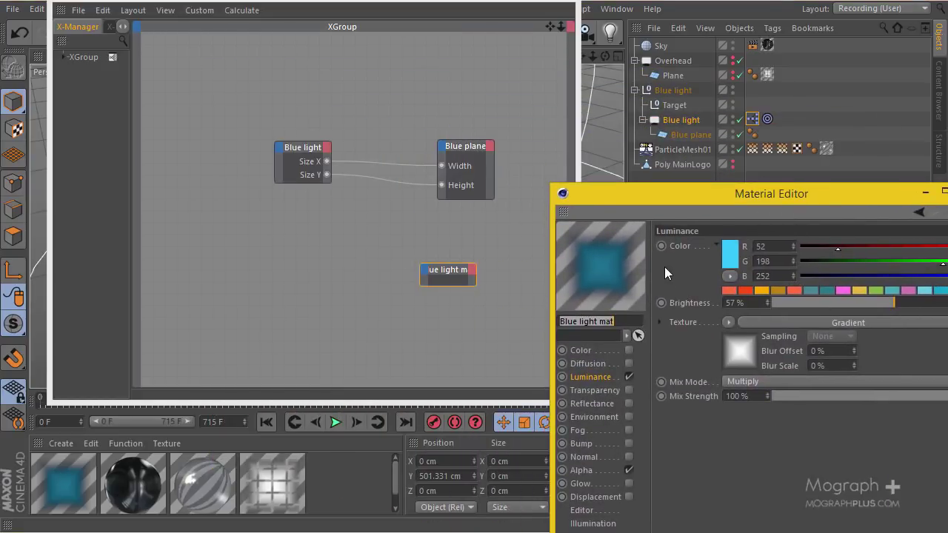
{"action": "left_click_drag", "start_coordinate": [680, 249], "coordinate": [423, 274]}
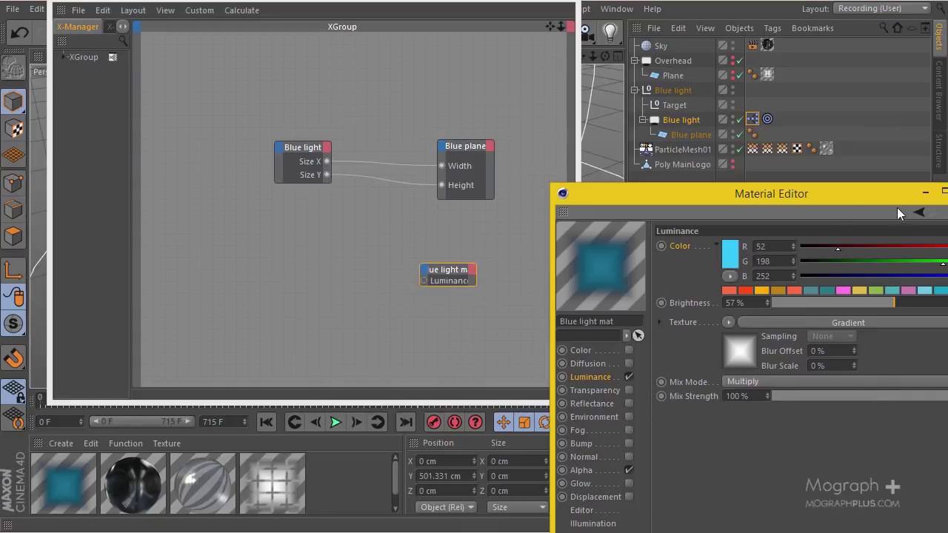
{"action": "left_click_drag", "start_coordinate": [896, 207], "coordinate": [426, 375]}
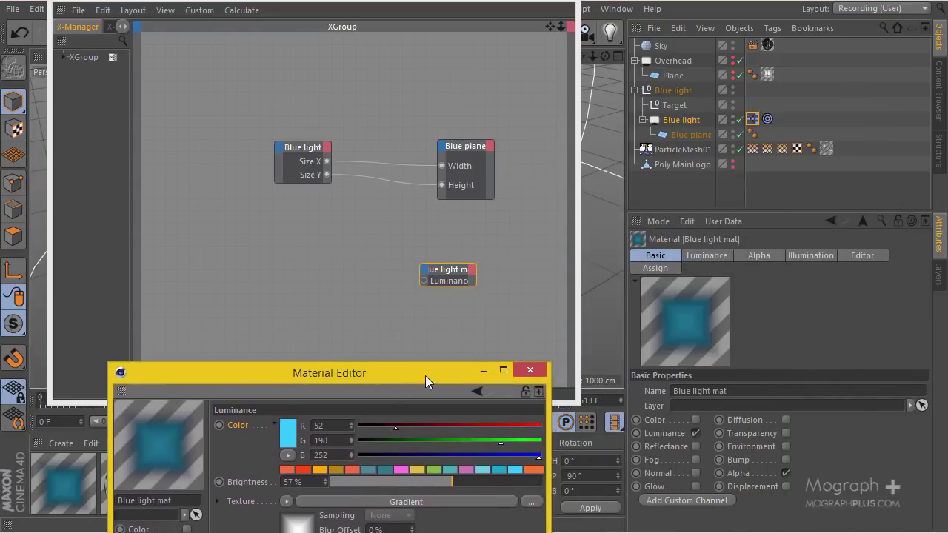
{"action": "left_click", "coordinate": [532, 369]}
- Add a Color output port to the Blue light node and connect it to the material node's Luminance Color input
{"action": "left_click", "coordinate": [670, 123]}
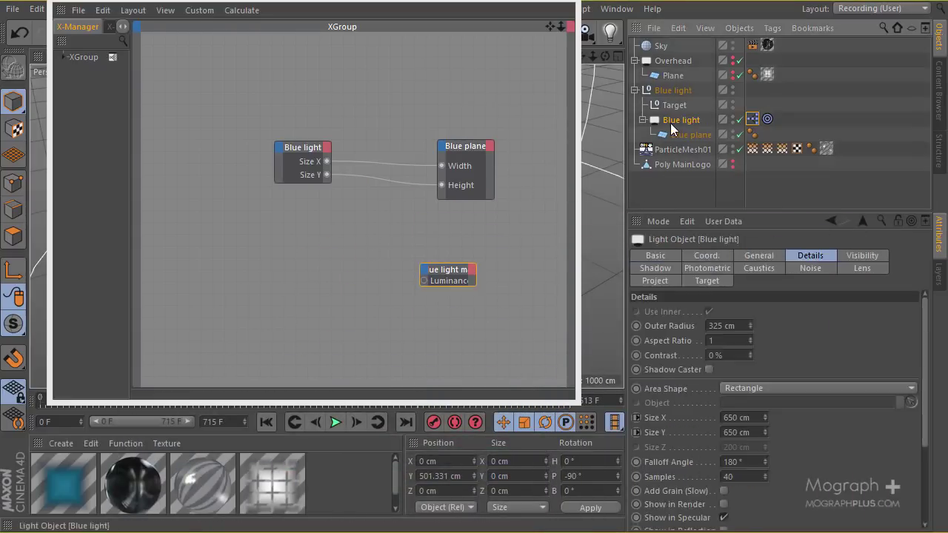
{"action": "left_click", "coordinate": [765, 257]}
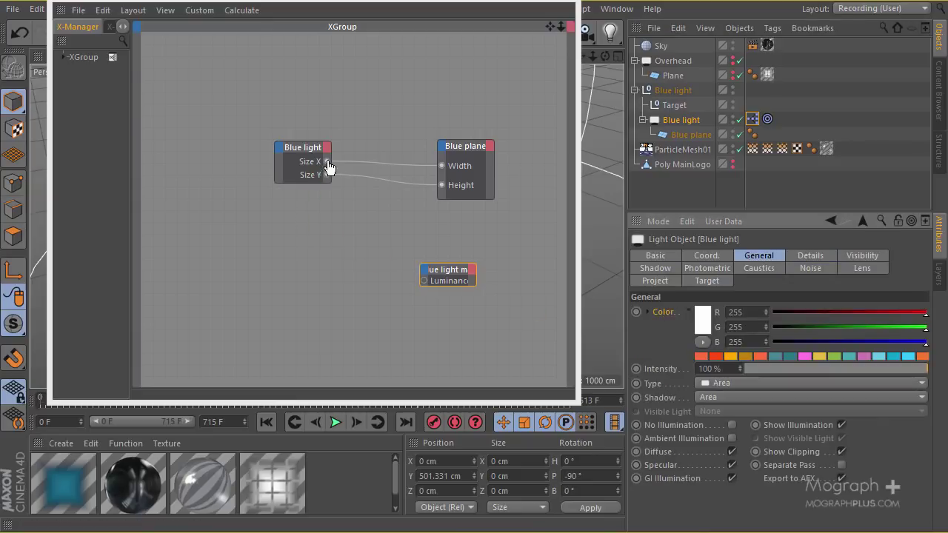
{"action": "left_click", "coordinate": [280, 174]}
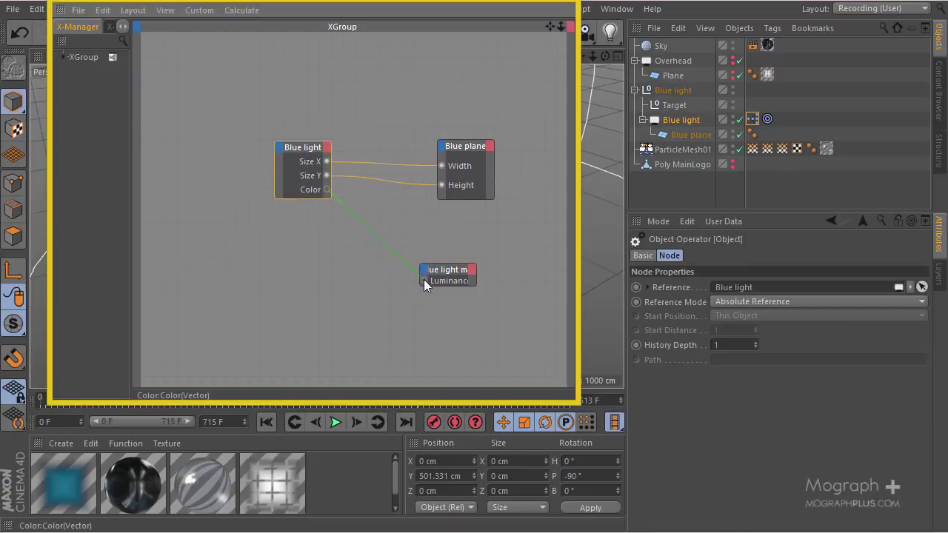
{"action": "left_click_drag", "start_coordinate": [424, 280], "coordinate": [425, 281]}
{"action": "left_click_drag", "start_coordinate": [291, 149], "coordinate": [248, 136]}
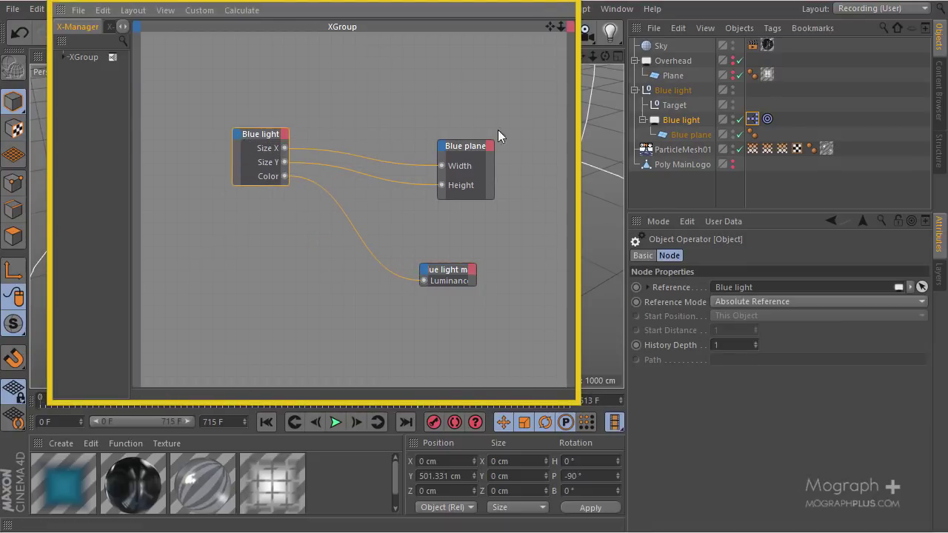
- Set the Blue light's colour to light blue, R 52, G 198, B 252, and put away the XPresso editor
{"action": "left_click", "coordinate": [681, 121]}
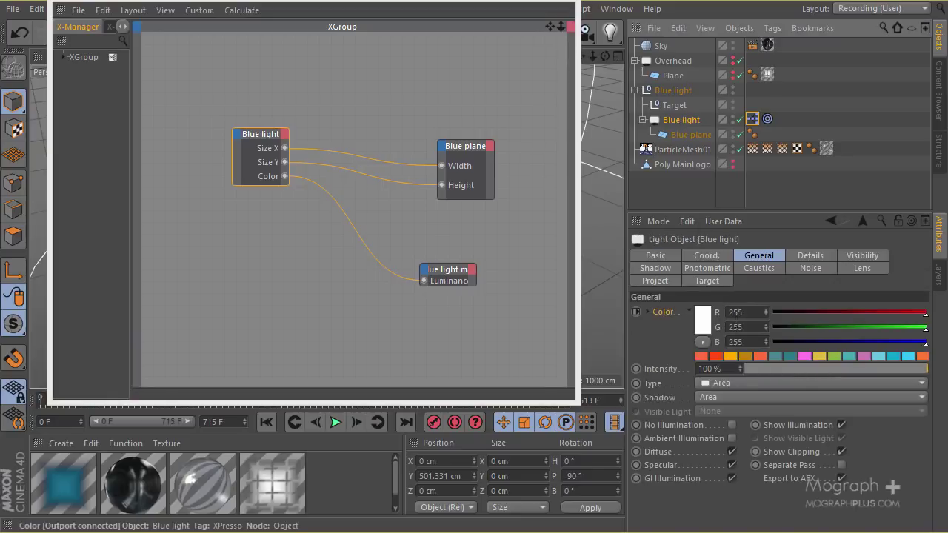
{"action": "left_click", "coordinate": [907, 357]}
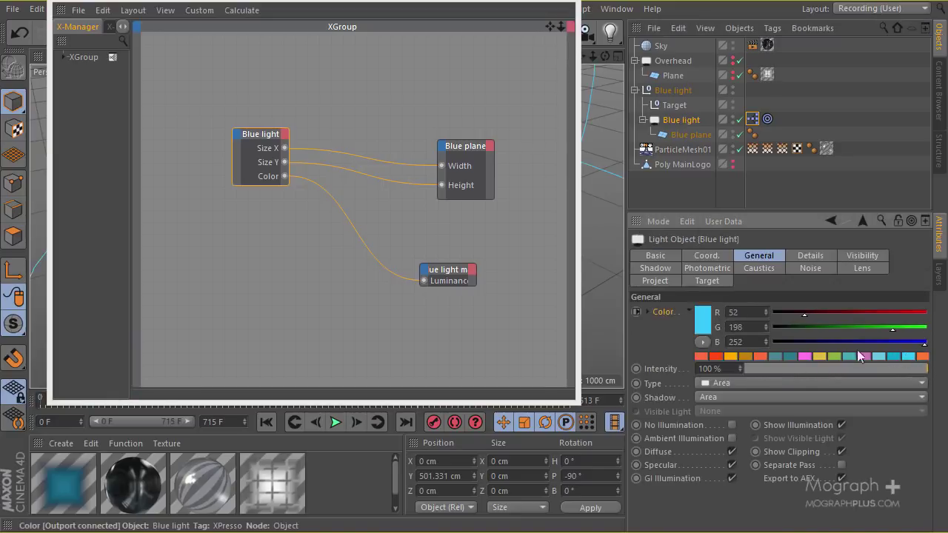
{"action": "left_click", "coordinate": [546, 2]}
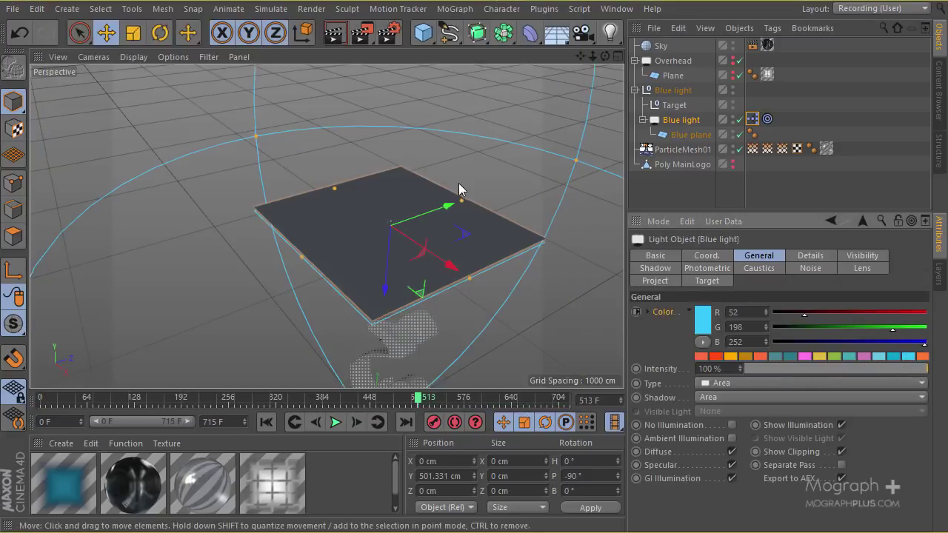
- Test the Blue light's target aiming by moving the light around in the viewport, and undo the moves
{"action": "left_click_drag", "start_coordinate": [458, 188], "coordinate": [400, 250], "text": "alt"}
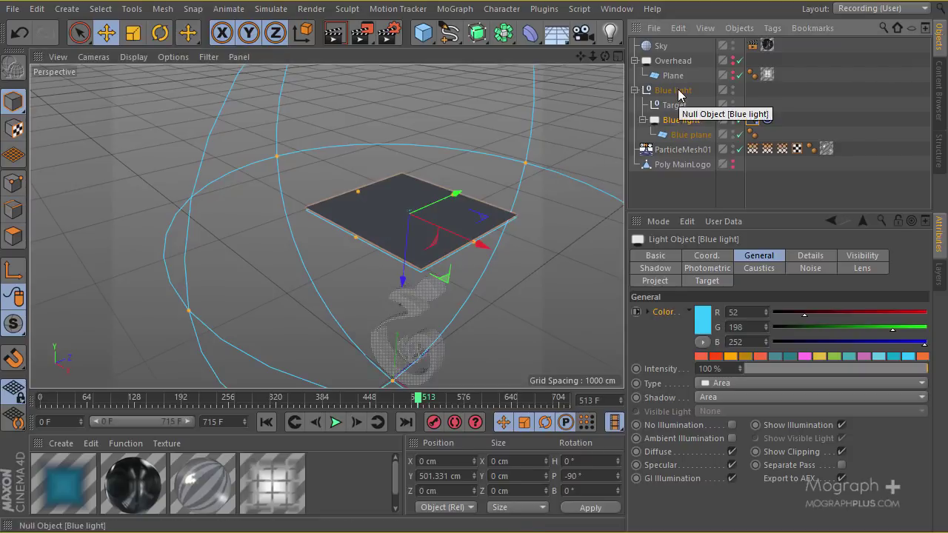
{"action": "left_click_drag", "start_coordinate": [463, 194], "coordinate": [341, 200], "text": "alt"}
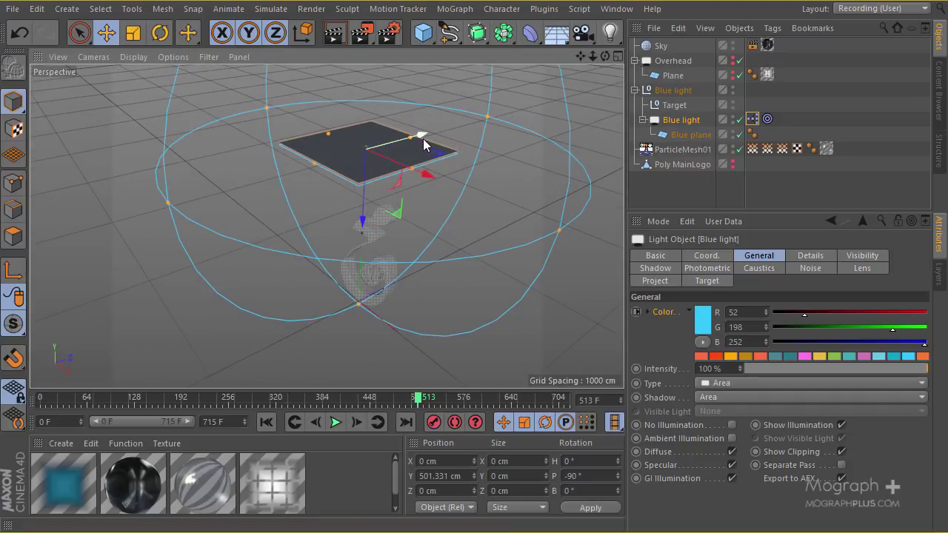
{"action": "left_click_drag", "start_coordinate": [422, 139], "coordinate": [393, 148]}
{"action": "key", "text": "ctrl+z"}
{"action": "key", "text": "ctrl+z"}
{"action": "key", "text": "ctrl+z"}
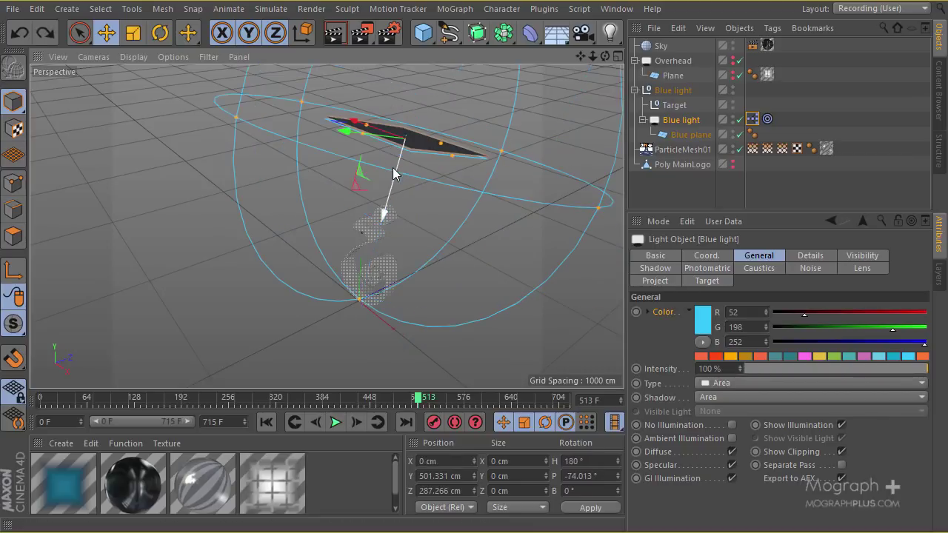
- Collapse the Blue light null, duplicate it and rename the copy Orange light
{"action": "left_click", "coordinate": [642, 119]}
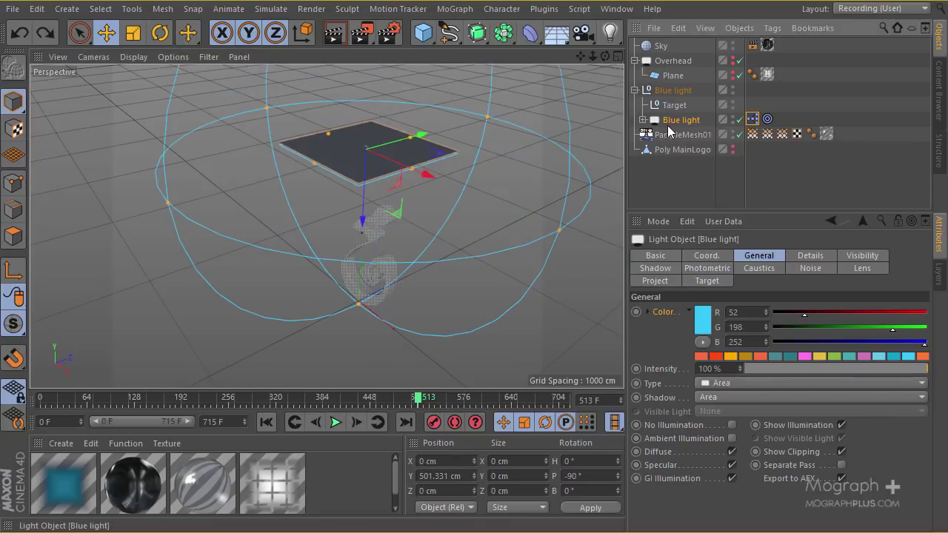
{"action": "left_click", "coordinate": [642, 89]}
{"action": "left_click", "coordinate": [672, 91]}
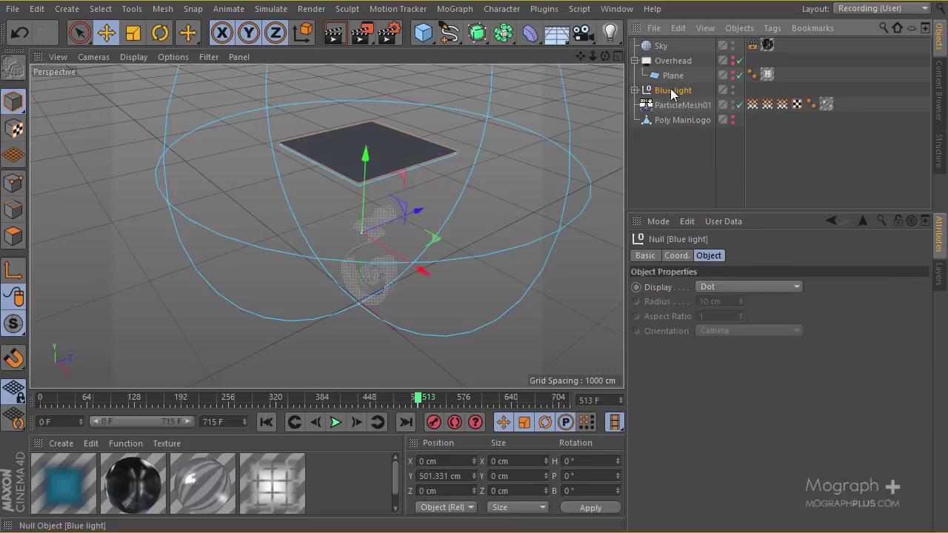
{"action": "left_click_drag", "start_coordinate": [673, 97], "coordinate": [670, 110], "text": "ctrl"}
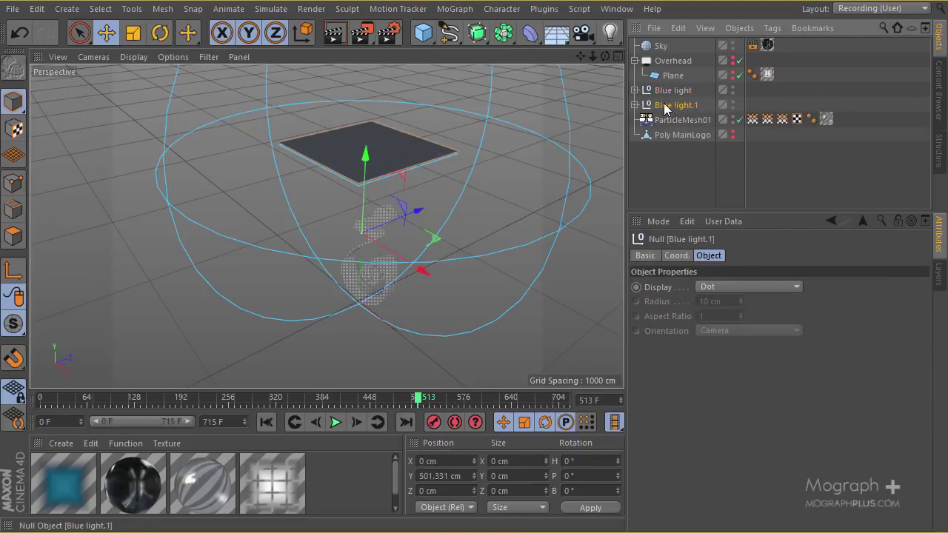
{"action": "double_click", "coordinate": [665, 106]}
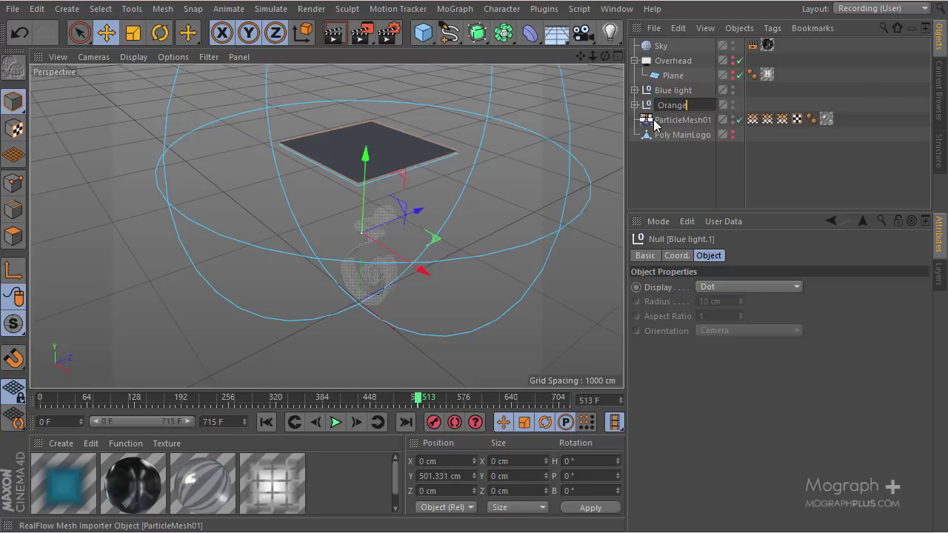
{"action": "key", "text": "Escape"}
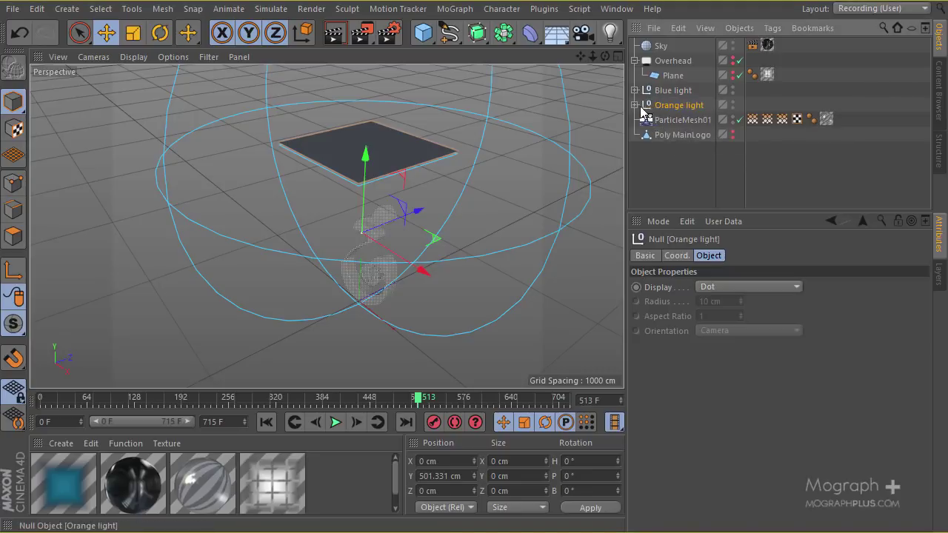
- Expand the Orange light null and disable the light and plane inside it
{"action": "left_click", "coordinate": [636, 106]}
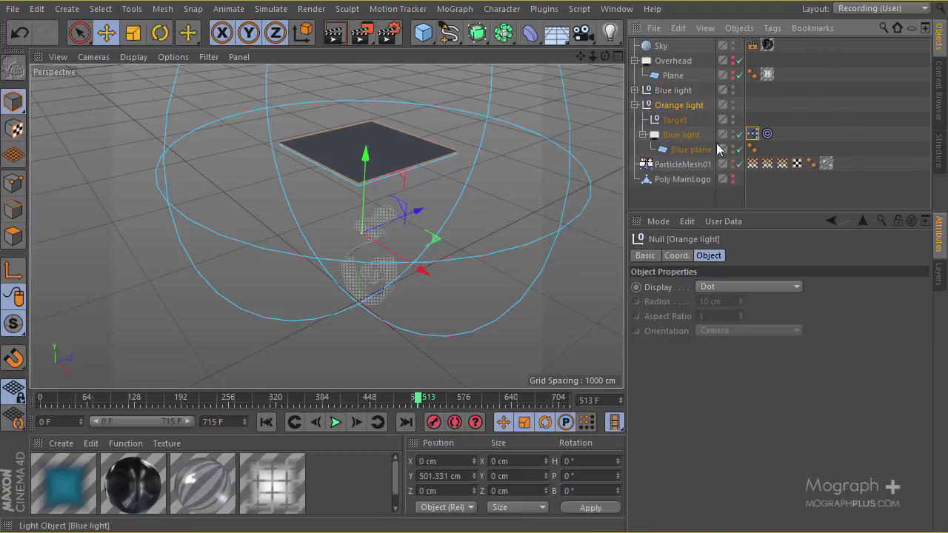
{"action": "left_click", "coordinate": [739, 148]}
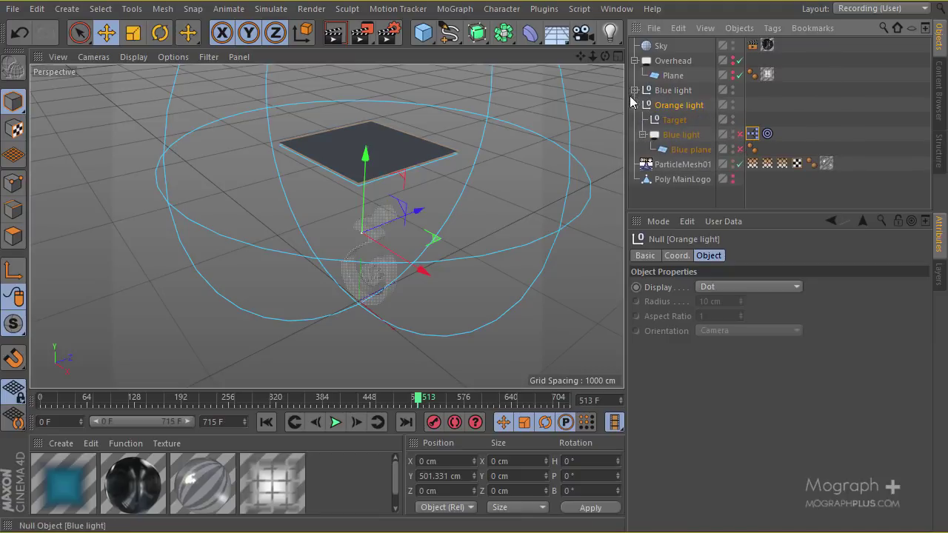
- Move the light inside the Blue light null off to one side, to about X 384, Y 634, Z 445 cm
{"action": "left_click", "coordinate": [634, 104]}
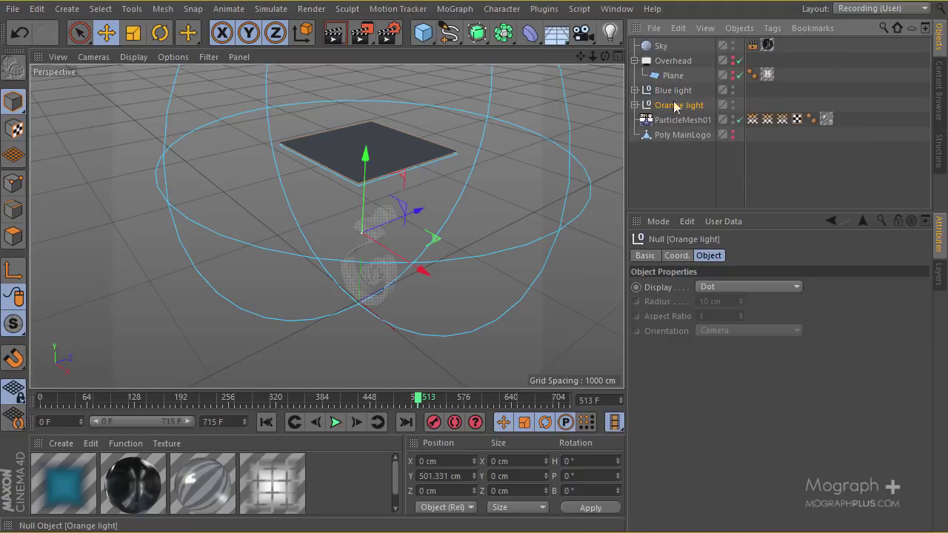
{"action": "left_click", "coordinate": [635, 90]}
{"action": "scroll", "coordinate": [377, 170], "scroll_direction": "up", "scroll_amount": 2}
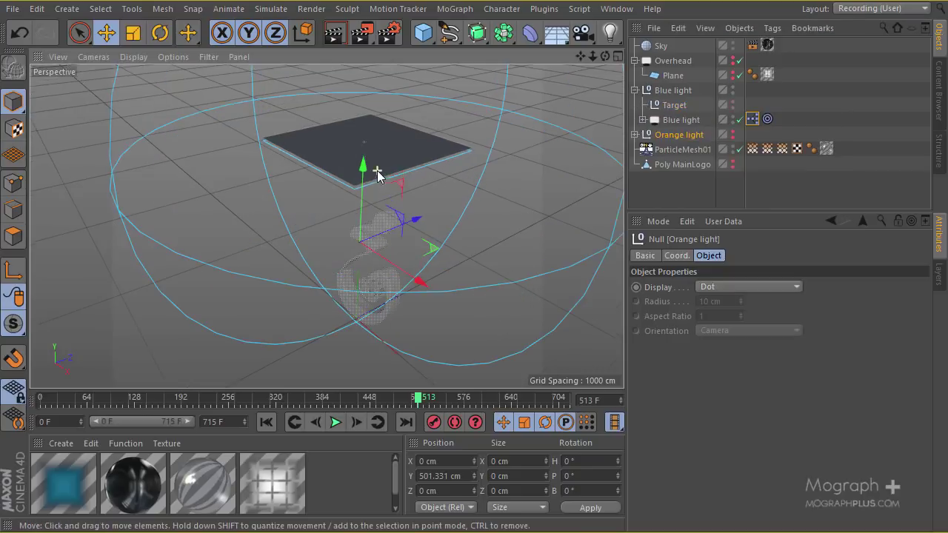
{"action": "left_click", "coordinate": [674, 120]}
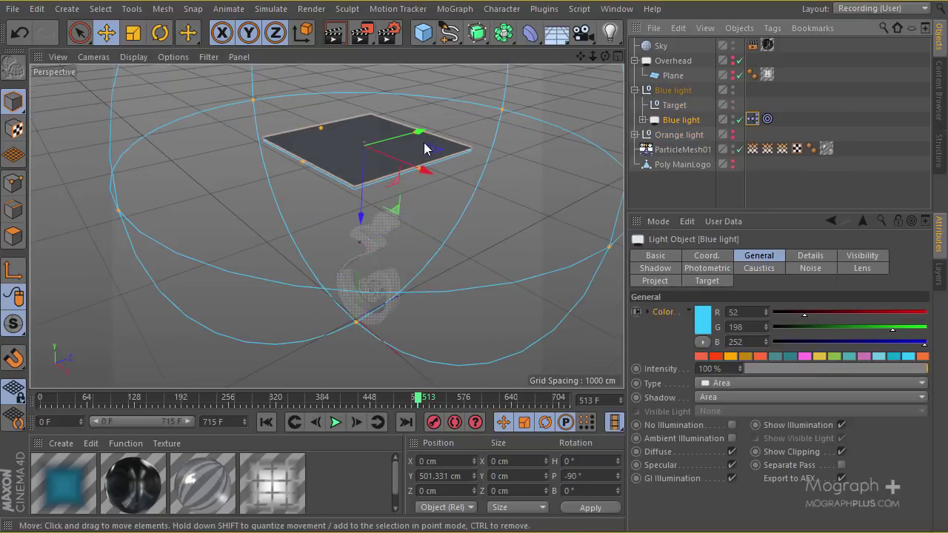
{"action": "left_click_drag", "start_coordinate": [412, 137], "coordinate": [348, 200]}
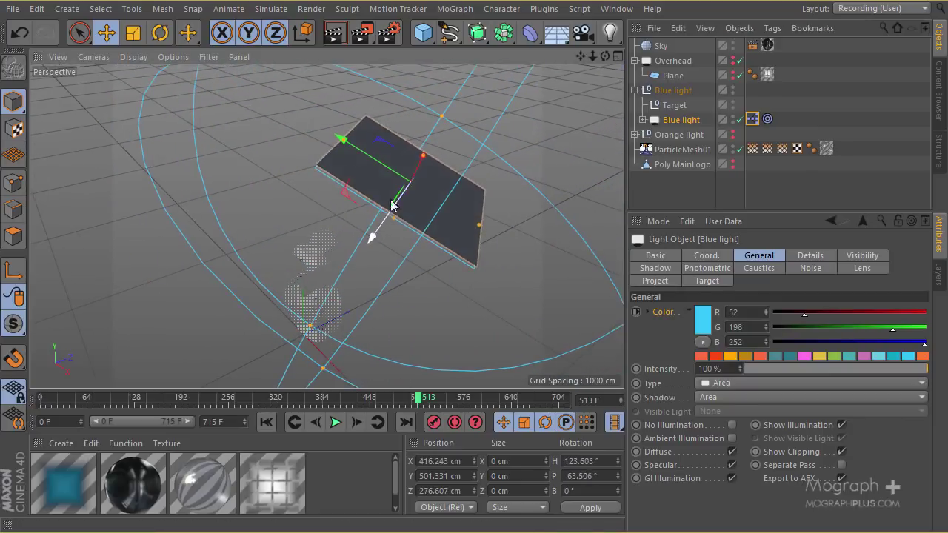
{"action": "left_click_drag", "start_coordinate": [413, 174], "coordinate": [410, 205]}
{"action": "left_click_drag", "start_coordinate": [313, 215], "coordinate": [415, 155], "text": "alt"}
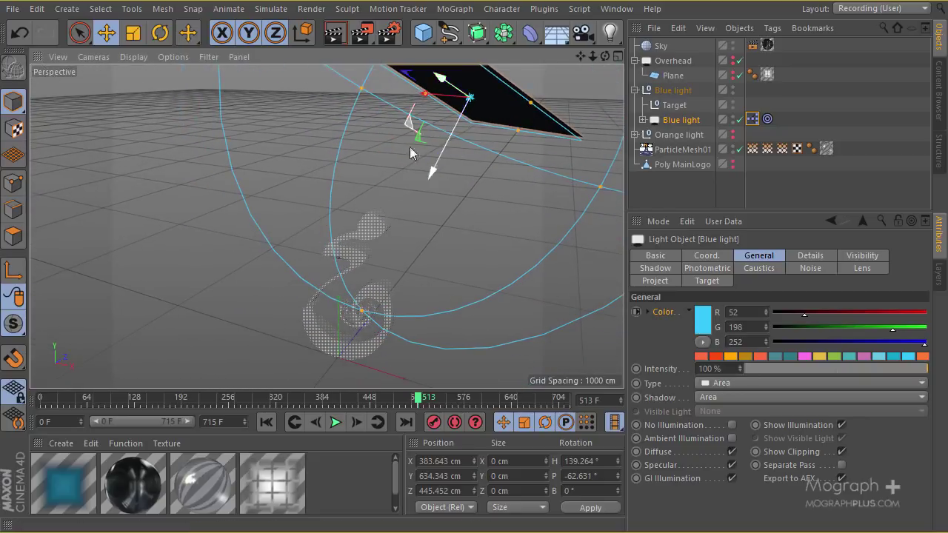
{"action": "left_click_drag", "start_coordinate": [359, 317], "coordinate": [370, 220], "text": "alt"}
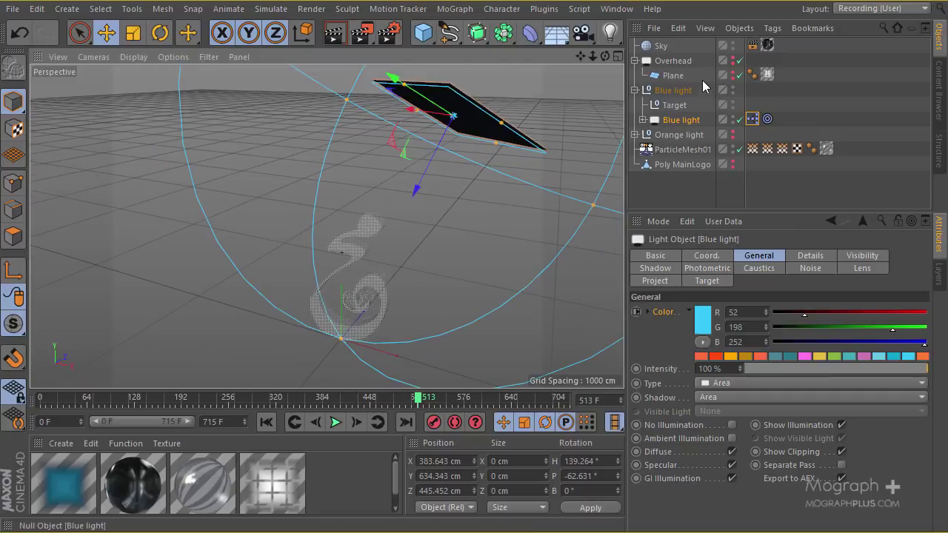
- Show the Overhead light in the viewport and lower the Blue light null to a Y position of about 126 cm
{"action": "left_click", "coordinate": [733, 62]}
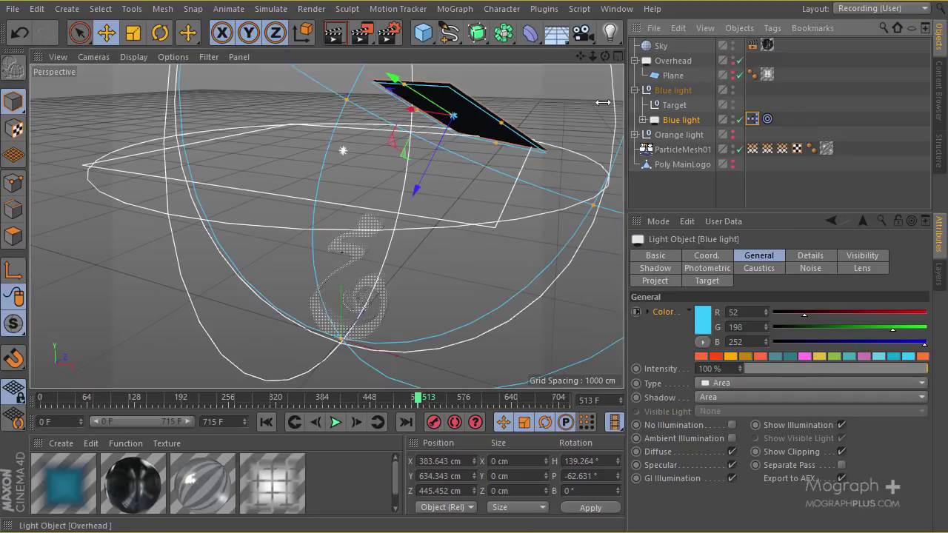
{"action": "left_click_drag", "start_coordinate": [519, 178], "coordinate": [517, 117], "text": "alt"}
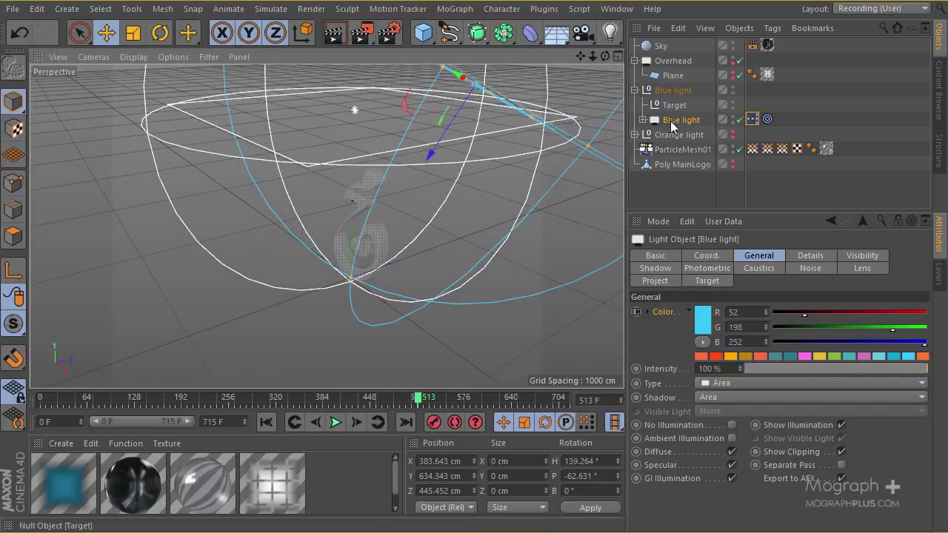
{"action": "left_click", "coordinate": [674, 92]}
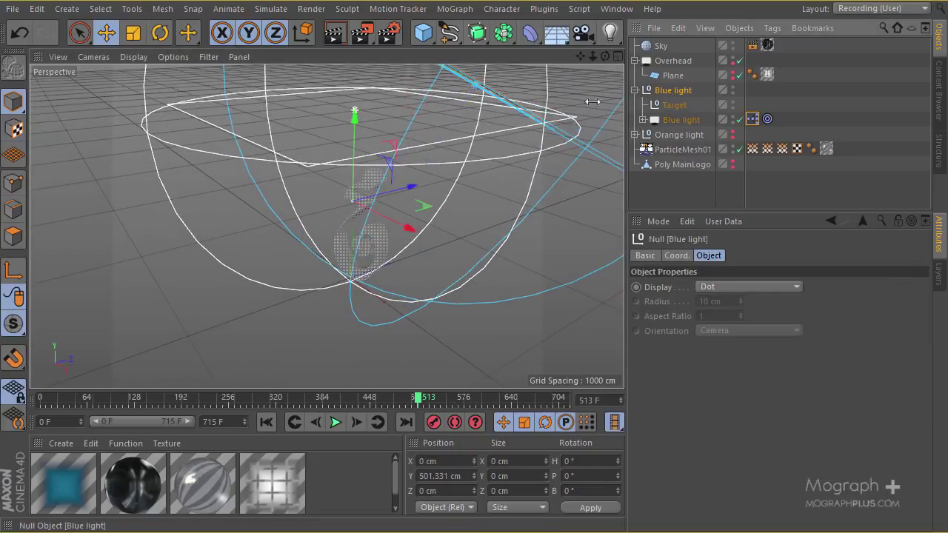
{"action": "left_click_drag", "start_coordinate": [337, 153], "coordinate": [223, 236], "text": "alt"}
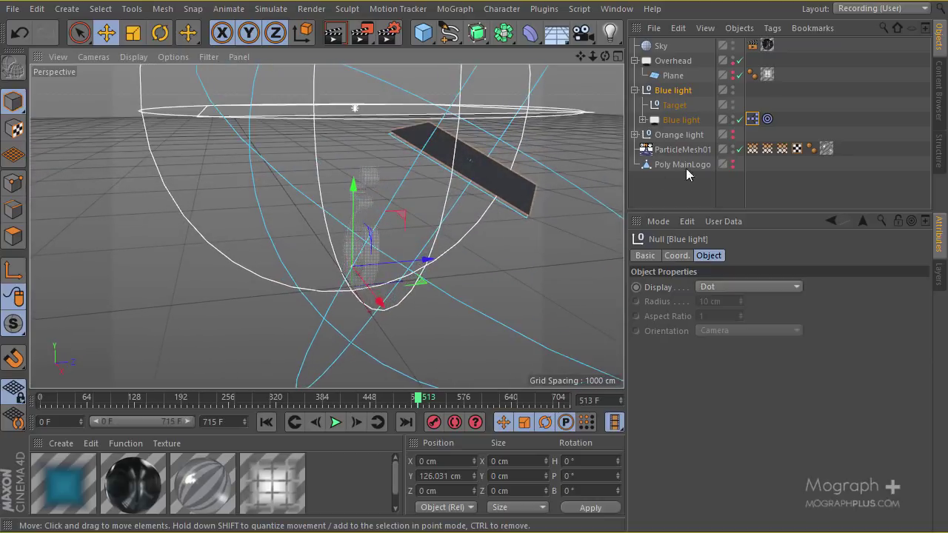
- Move the light inside the Blue light null farther from the logo, to about X 600, Y 601, Z 697 cm
{"action": "left_click", "coordinate": [696, 120]}
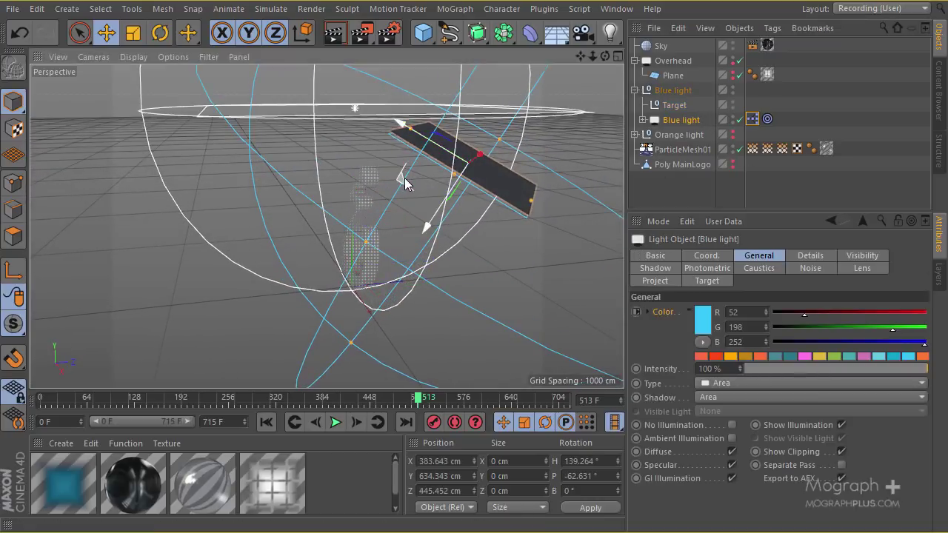
{"action": "left_click_drag", "start_coordinate": [405, 183], "coordinate": [471, 177]}
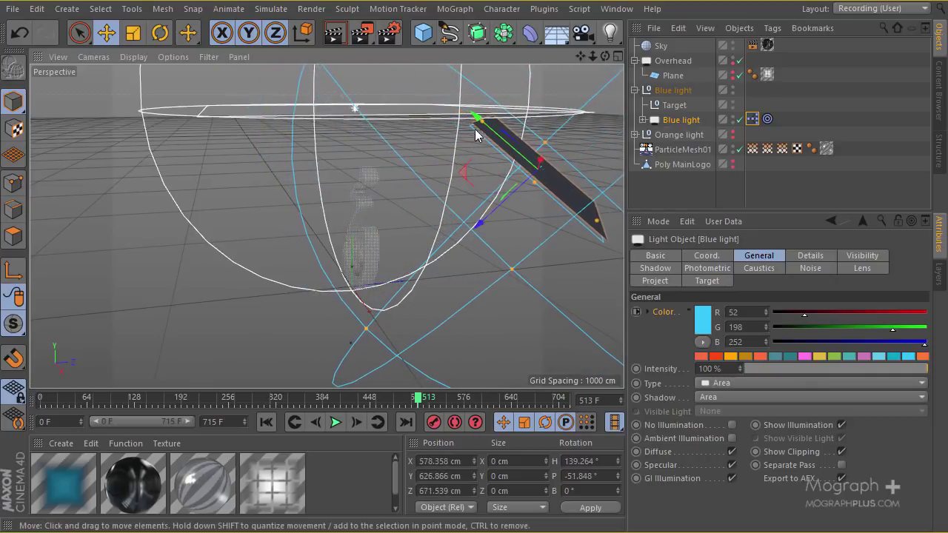
{"action": "mouse_move", "coordinate": [477, 134]}
{"action": "left_mouse_down"}
{"action": "mouse_move", "coordinate": [476, 119]}
{"action": "mouse_move", "coordinate": [491, 127]}
{"action": "mouse_move", "coordinate": [512, 107]}
{"action": "mouse_move", "coordinate": [487, 135]}
{"action": "left_mouse_up"}
{"action": "scroll", "coordinate": [529, 128], "scroll_direction": "up", "scroll_amount": 5}
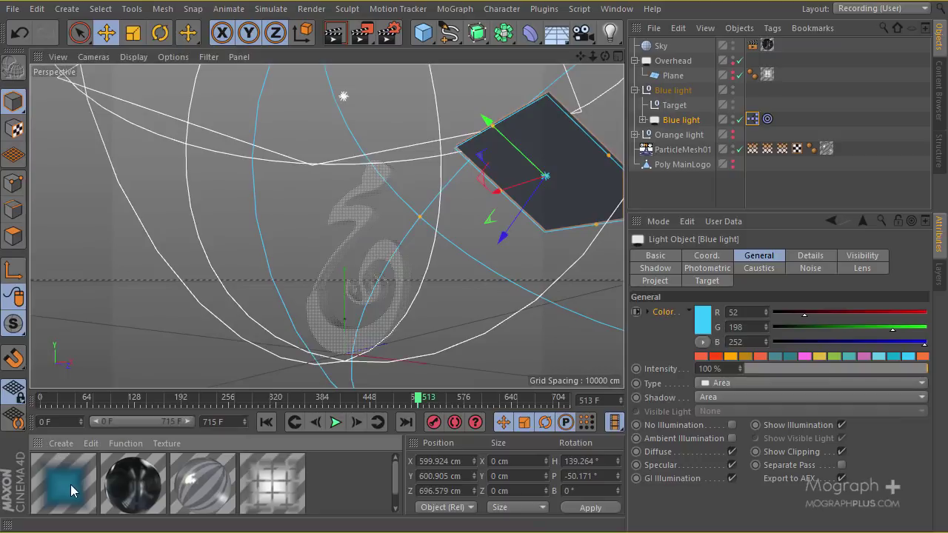
- Expand the light inside the Blue light null and apply the Blue light mat material to the Blue plane
{"action": "left_click_drag", "start_coordinate": [72, 490], "coordinate": [705, 109]}
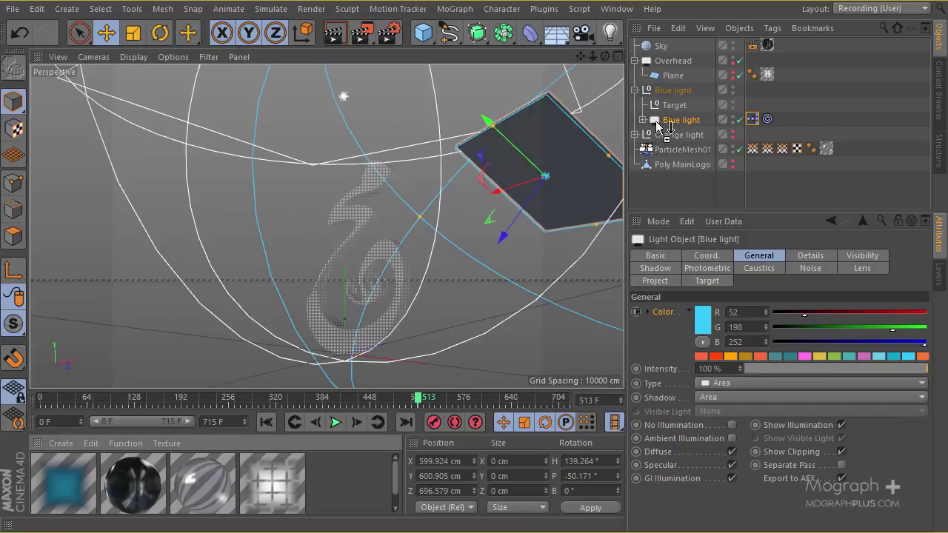
{"action": "left_click_drag", "start_coordinate": [811, 124], "coordinate": [763, 132]}
{"action": "left_click", "coordinate": [642, 119]}
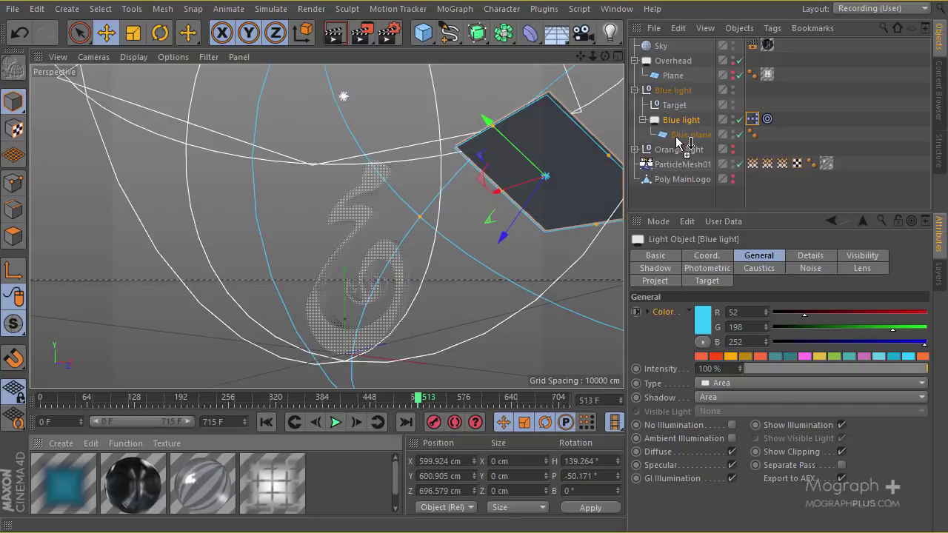
{"action": "left_click_drag", "start_coordinate": [680, 142], "coordinate": [688, 141]}
{"action": "scroll", "coordinate": [578, 120], "scroll_direction": "up", "scroll_amount": 5}
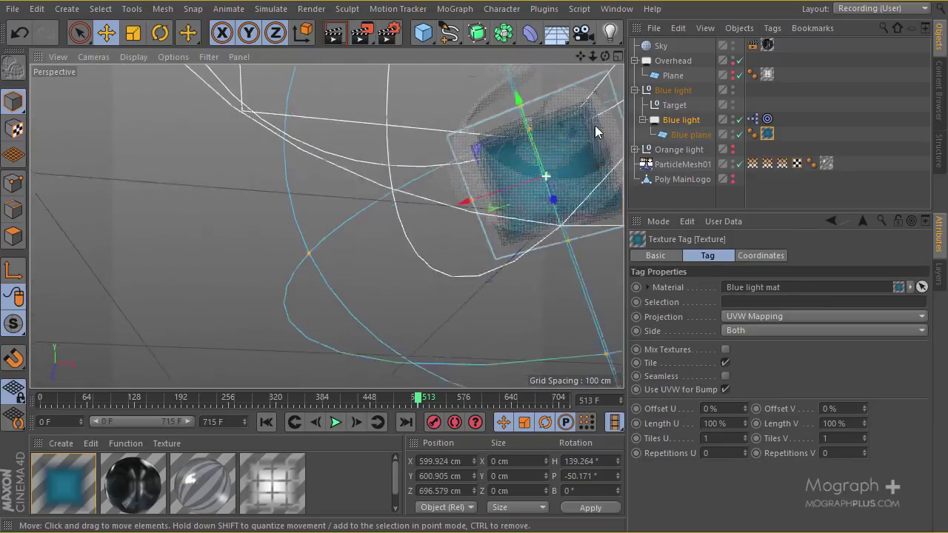
- Slide the light inside the Blue light null sideways to about X 751, Y 601, Z 566 cm
{"action": "left_click_drag", "start_coordinate": [595, 126], "coordinate": [484, 254], "text": "alt"}
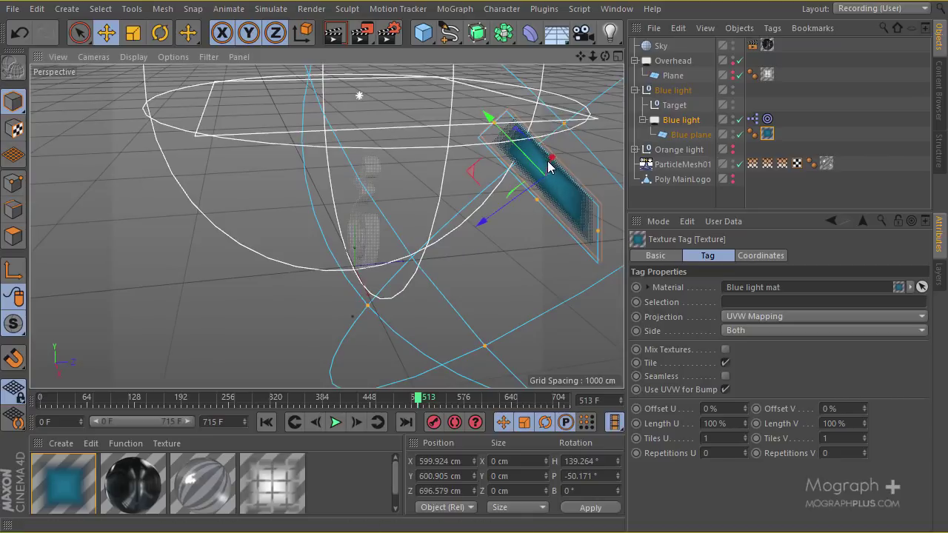
{"action": "left_click", "coordinate": [568, 148]}
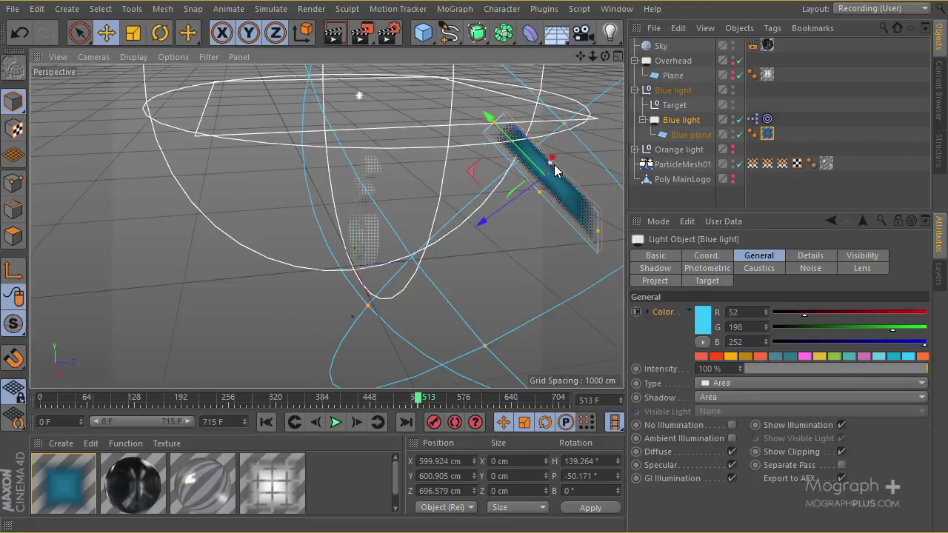
{"action": "left_click_drag", "start_coordinate": [557, 164], "coordinate": [593, 158], "text": "alt"}
{"action": "key", "text": "ctrl+z"}
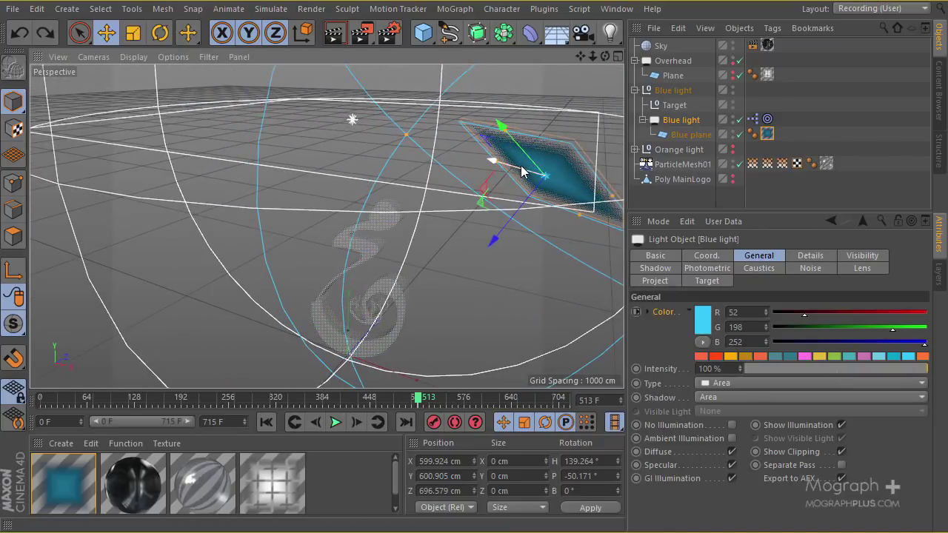
{"action": "left_click_drag", "start_coordinate": [523, 172], "coordinate": [591, 175]}
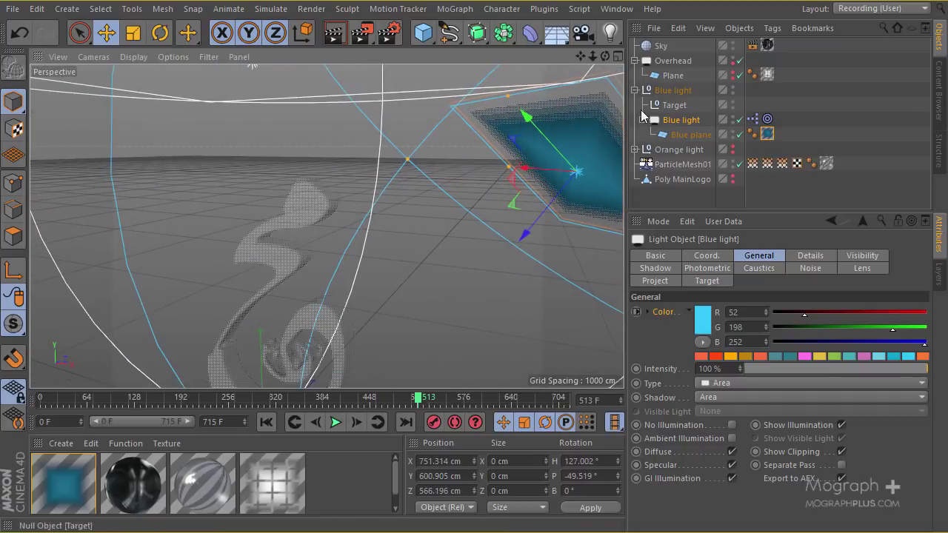
- Hide the Overhead light in the viewport and save the scene
{"action": "left_click", "coordinate": [730, 59]}
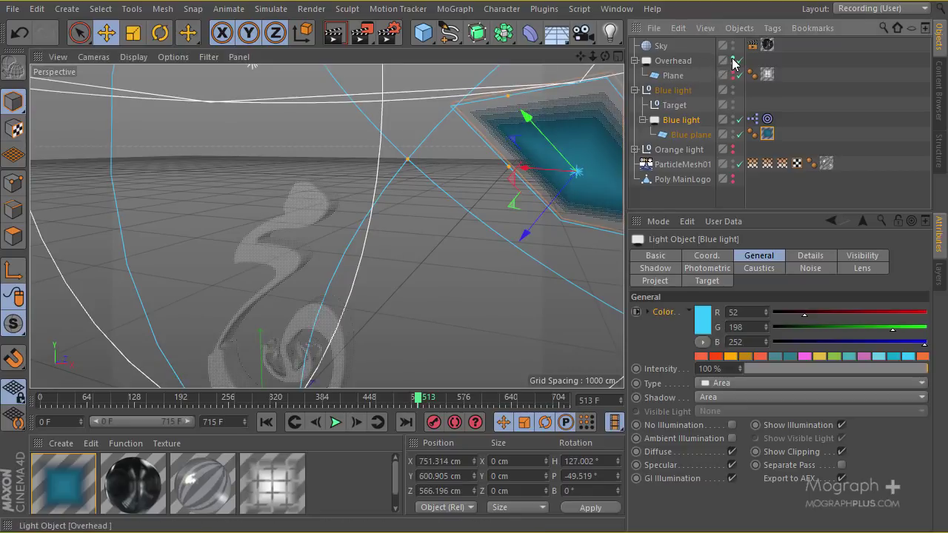
{"action": "left_click", "coordinate": [22, 11]}
{"action": "left_click", "coordinate": [91, 132]}
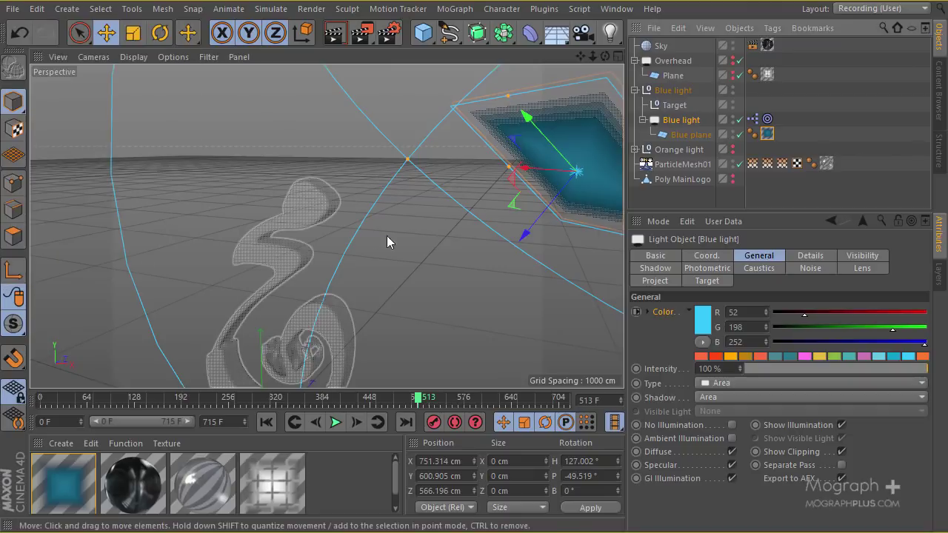
- Set the Blue light's intensity to 83%, rendering the logo view before and after the change
{"action": "left_click_drag", "start_coordinate": [387, 236], "coordinate": [381, 180], "text": "alt"}
{"action": "left_click", "coordinate": [340, 37]}
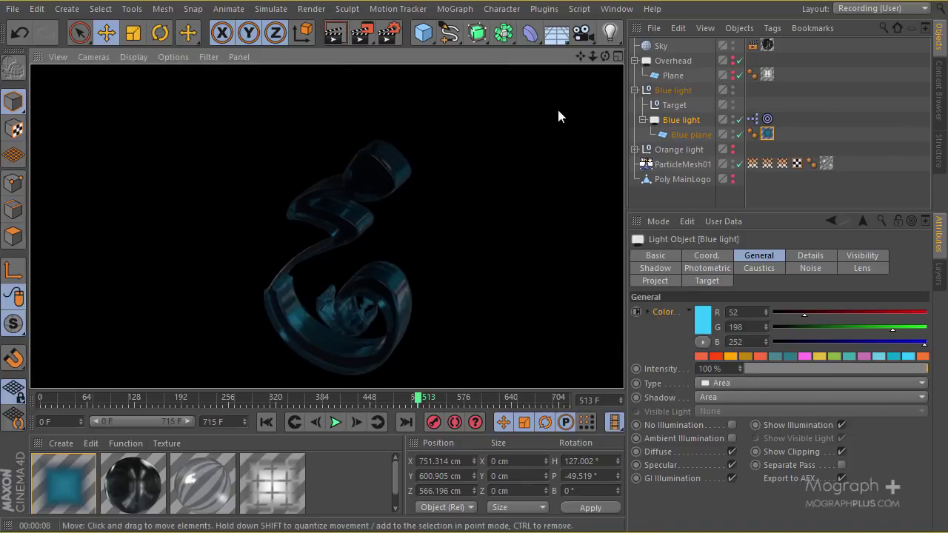
{"action": "left_click", "coordinate": [708, 133]}
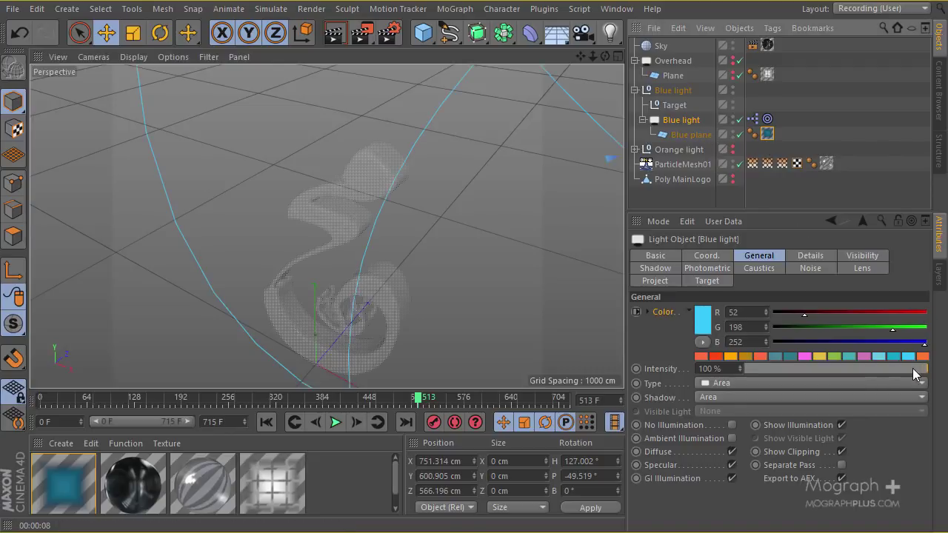
{"action": "left_click_drag", "start_coordinate": [913, 368], "coordinate": [897, 369]}
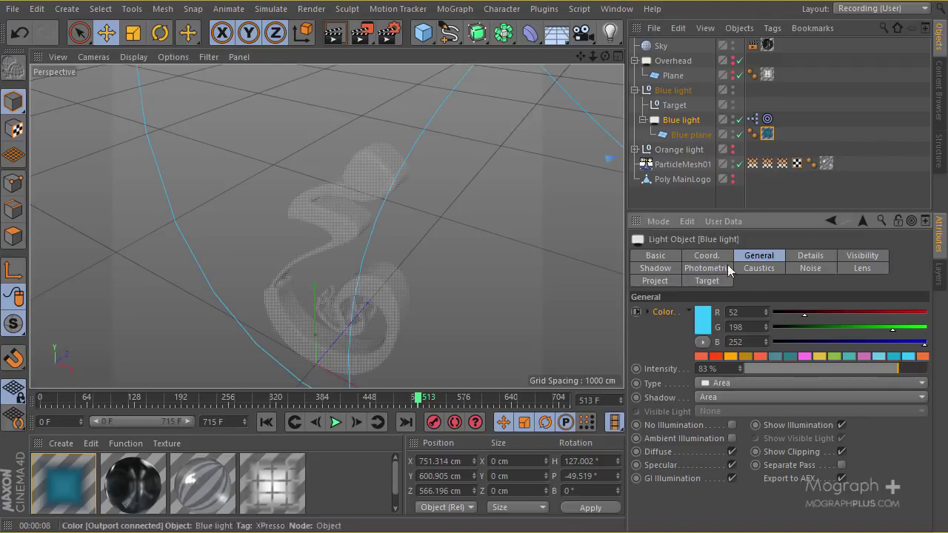
{"action": "left_click", "coordinate": [328, 35]}
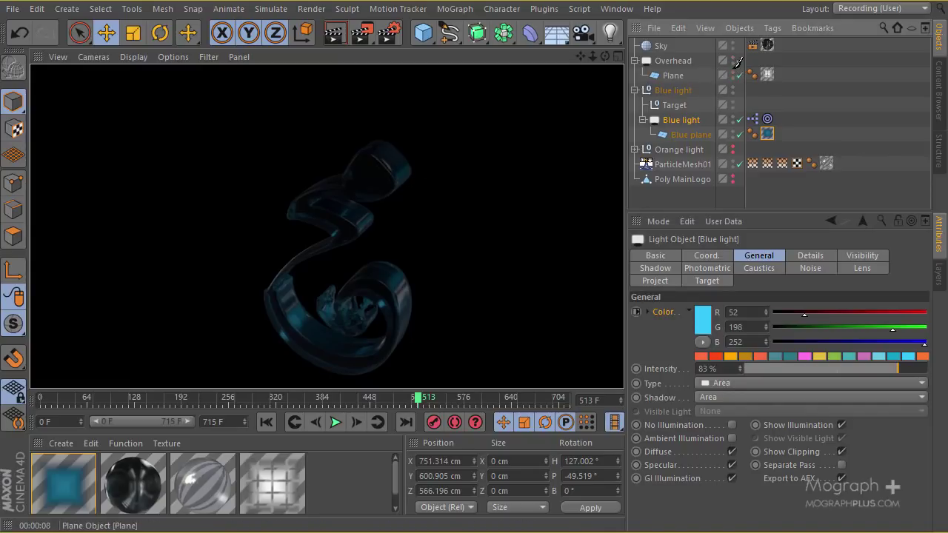
- Turn the Overhead light back on and run a partial test render of the view
{"action": "key", "text": "a"}
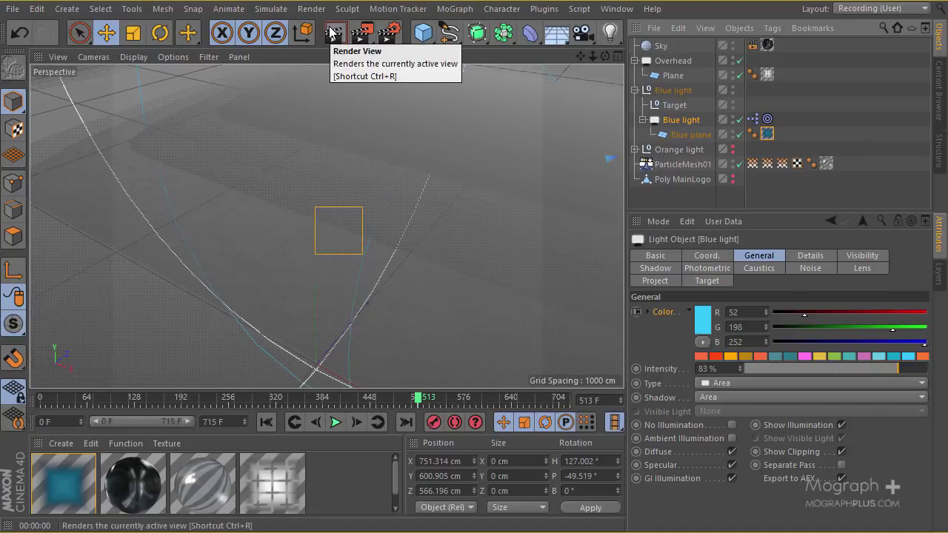
{"action": "left_click", "coordinate": [330, 34]}
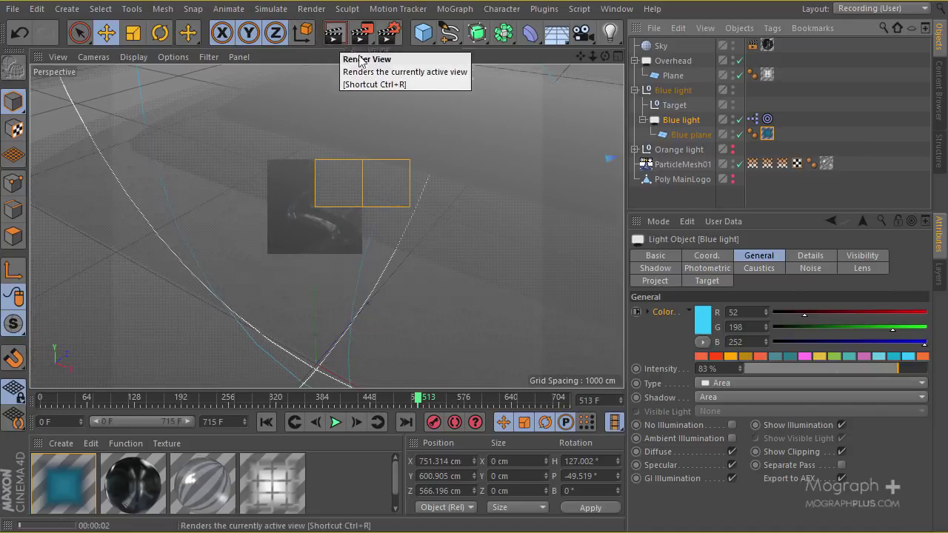
{"action": "left_click", "coordinate": [392, 189]}
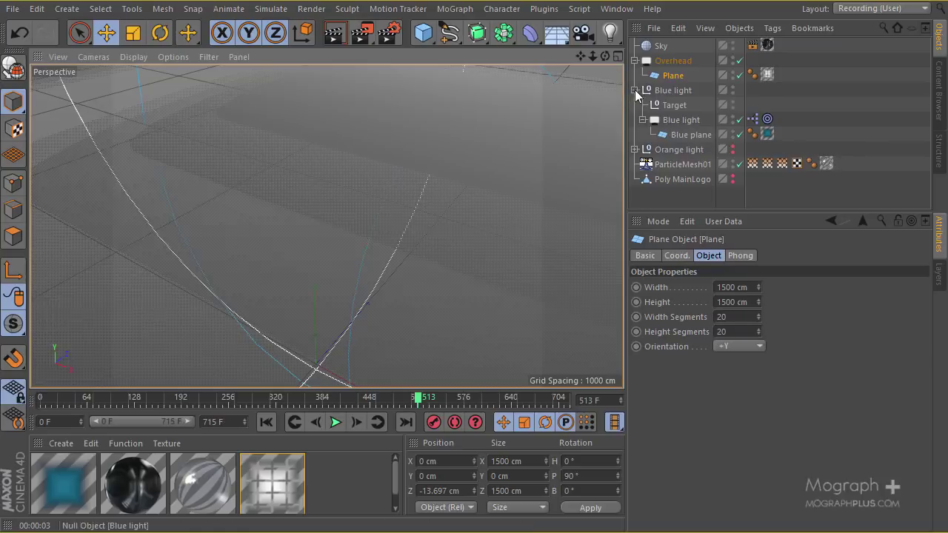
- Group the Overhead light and its plane under a null and rename the null Overhead light
{"action": "left_click", "coordinate": [661, 65]}
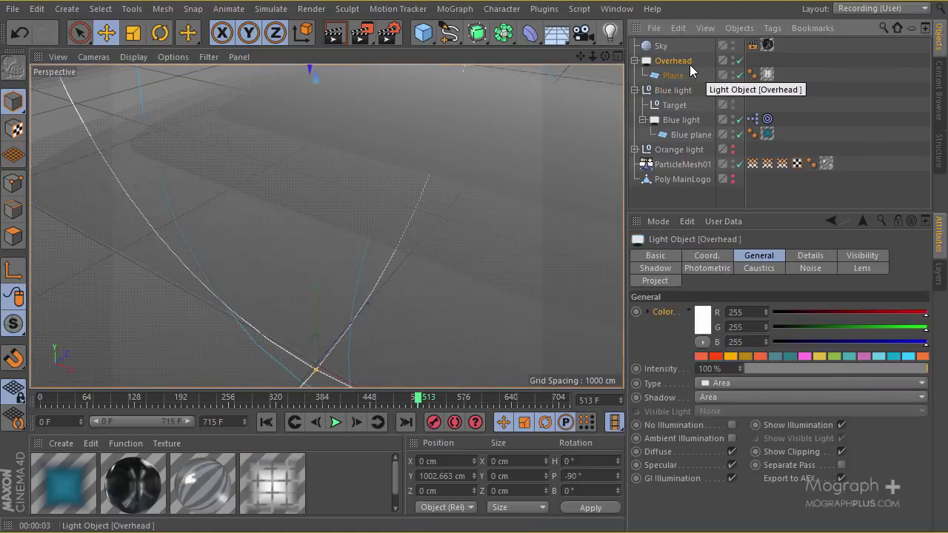
{"action": "key", "text": "alt+g"}
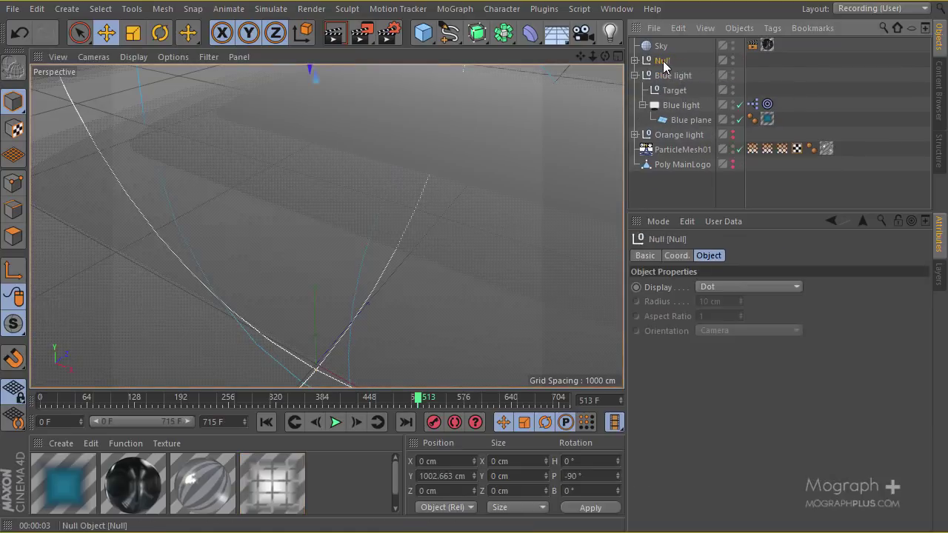
{"action": "double_click", "coordinate": [664, 60]}
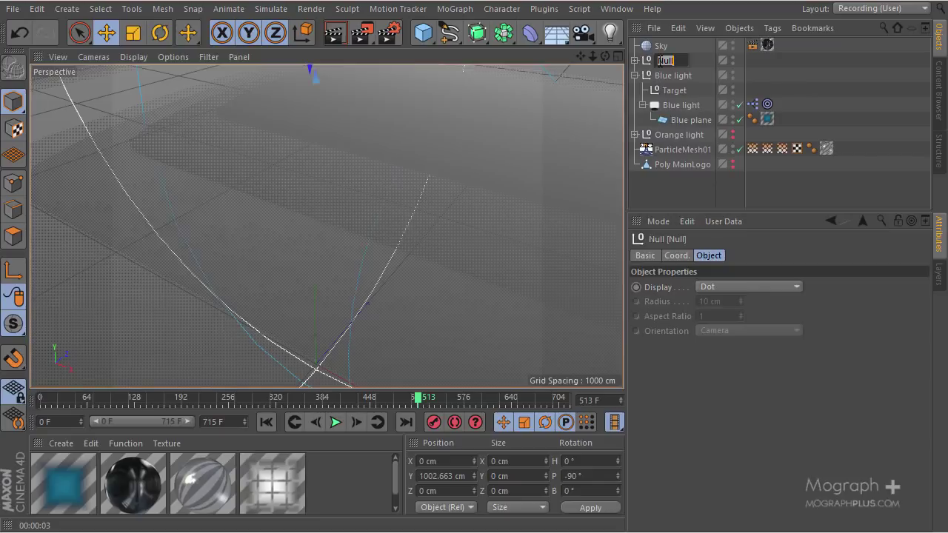
{"action": "type", "text": "Overha"}
{"action": "type", "text": "ead"}
{"action": "type", "text": " light"}
{"action": "key", "text": "Return"}
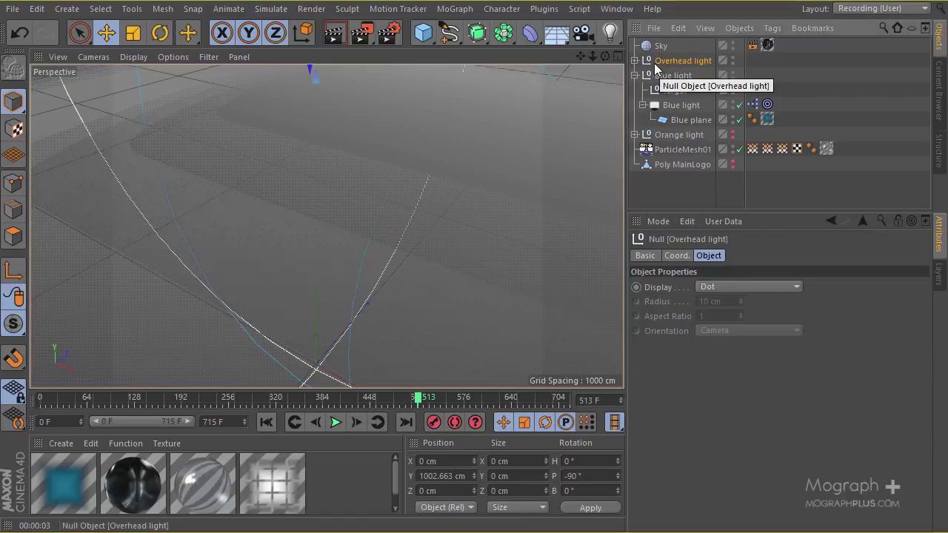
- Add a Compositing tag to the Overhead light null and disable Seen by Camera
{"action": "right_click", "coordinate": [659, 63]}
{"action": "mouse_move", "coordinate": [691, 5]}
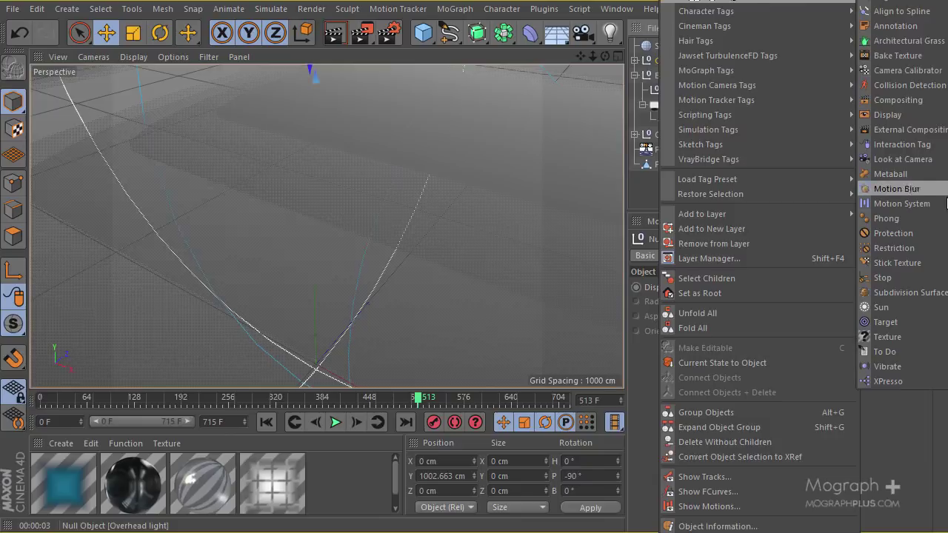
{"action": "left_click", "coordinate": [942, 114]}
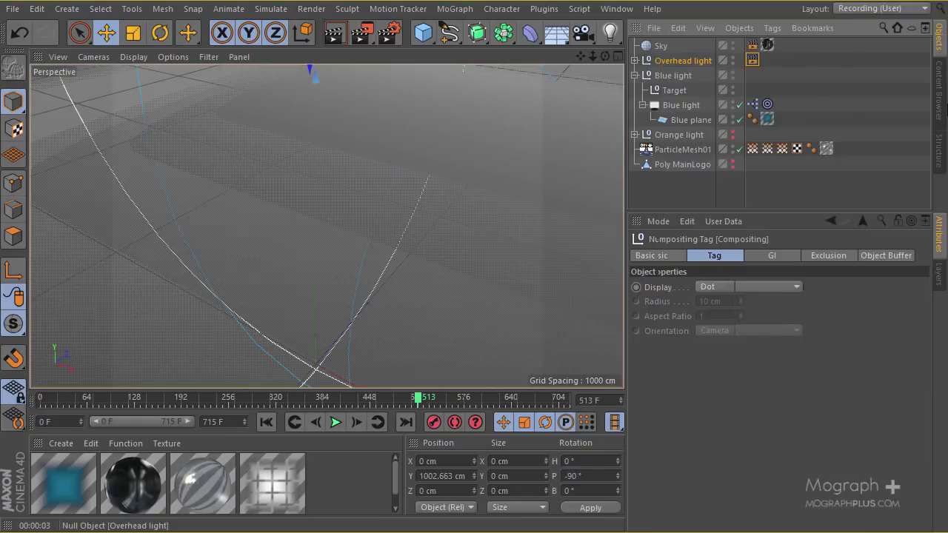
{"action": "mouse_move", "coordinate": [753, 72]}
{"action": "left_mouse_down", "text": "ctrl"}
{"action": "mouse_move", "coordinate": [754, 79]}
{"action": "mouse_move", "coordinate": [753, 62]}
{"action": "left_mouse_up", "text": "ctrl"}
{"action": "left_click", "coordinate": [752, 60]}
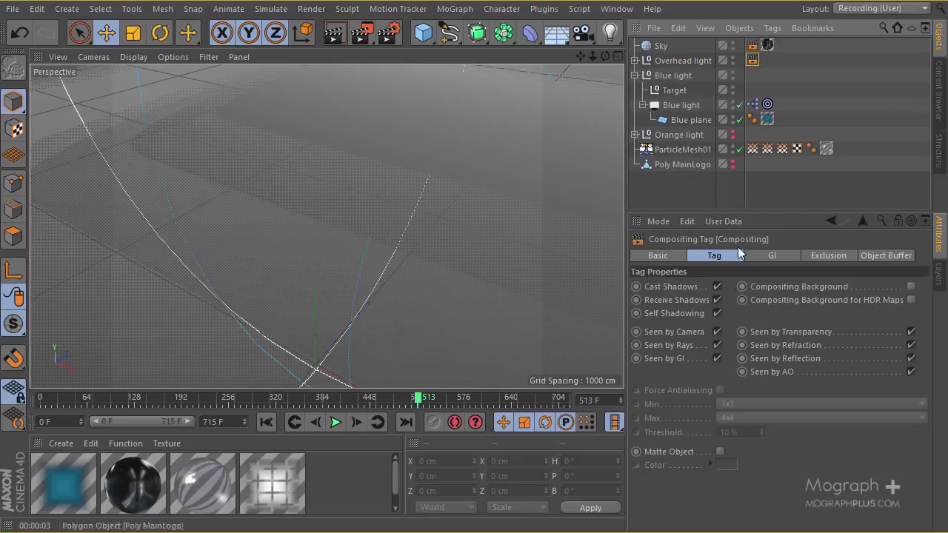
{"action": "left_click", "coordinate": [717, 331]}
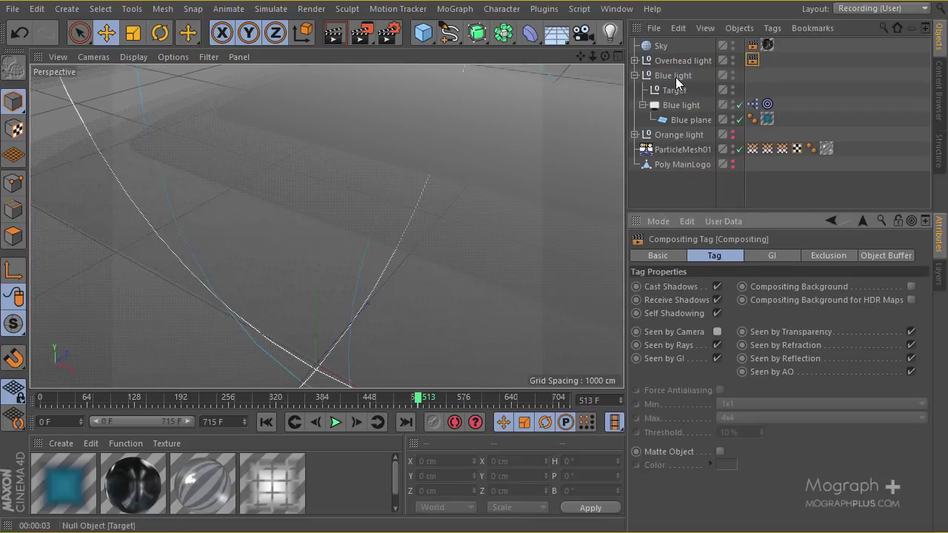
- Copy the Compositing tag to the Blue light null and render the view to check the logo's lighting
{"action": "left_click_drag", "start_coordinate": [750, 60], "coordinate": [753, 75], "text": "ctrl"}
{"action": "left_click", "coordinate": [334, 32]}
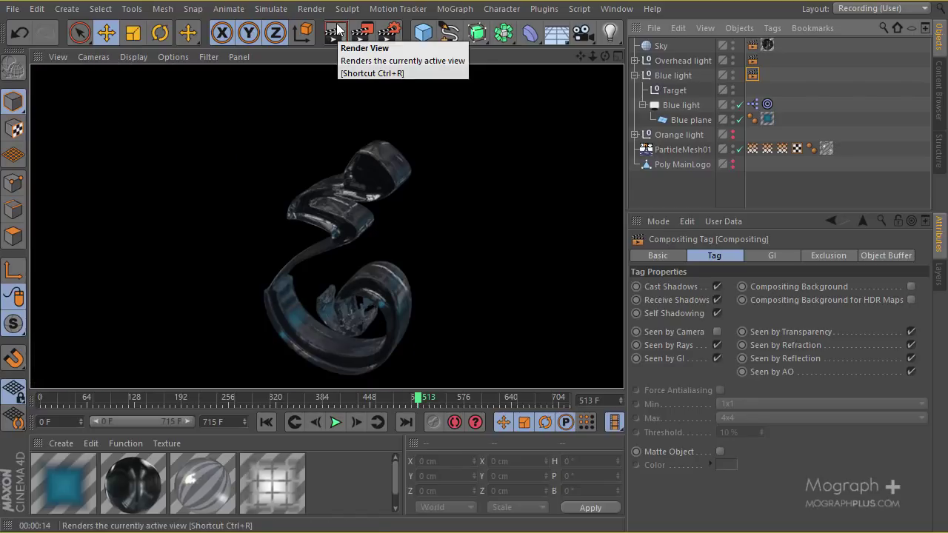
{"action": "left_click_drag", "start_coordinate": [362, 155], "coordinate": [315, 204], "text": "alt"}
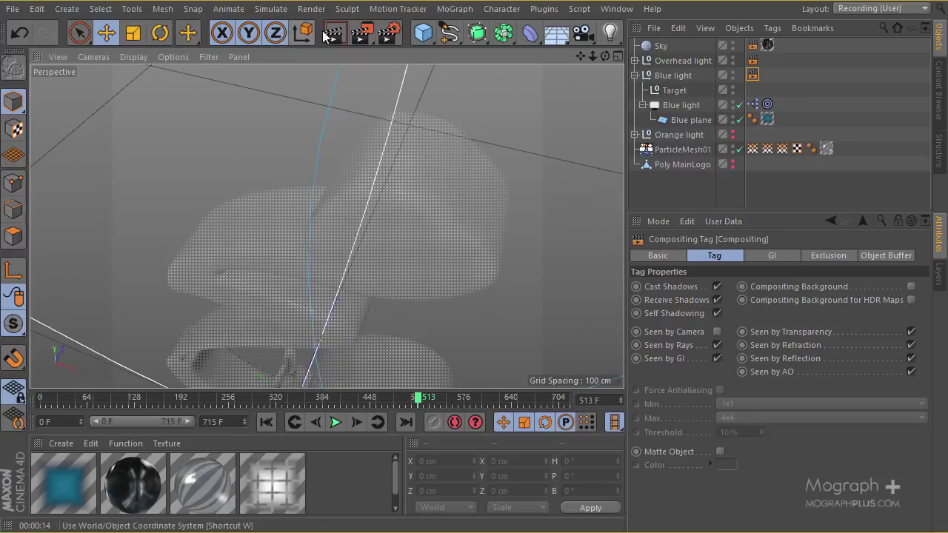